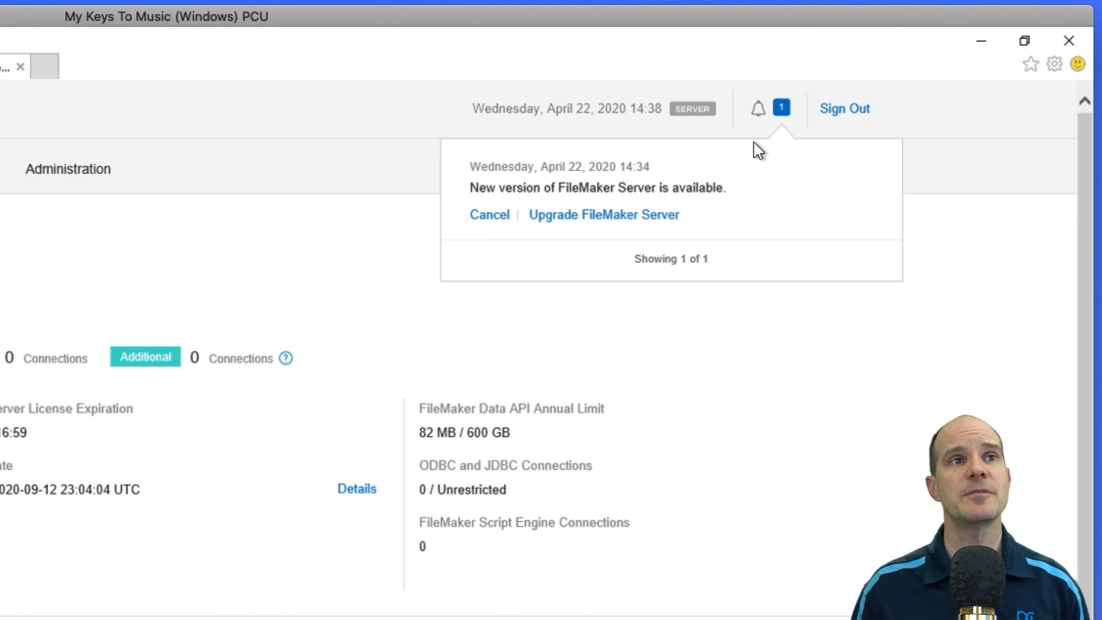
Open the FileMaker Server upgrade downloads page and review the 18.0.4 Updater release notes
{"action": "left_click", "coordinate": [609, 216]}
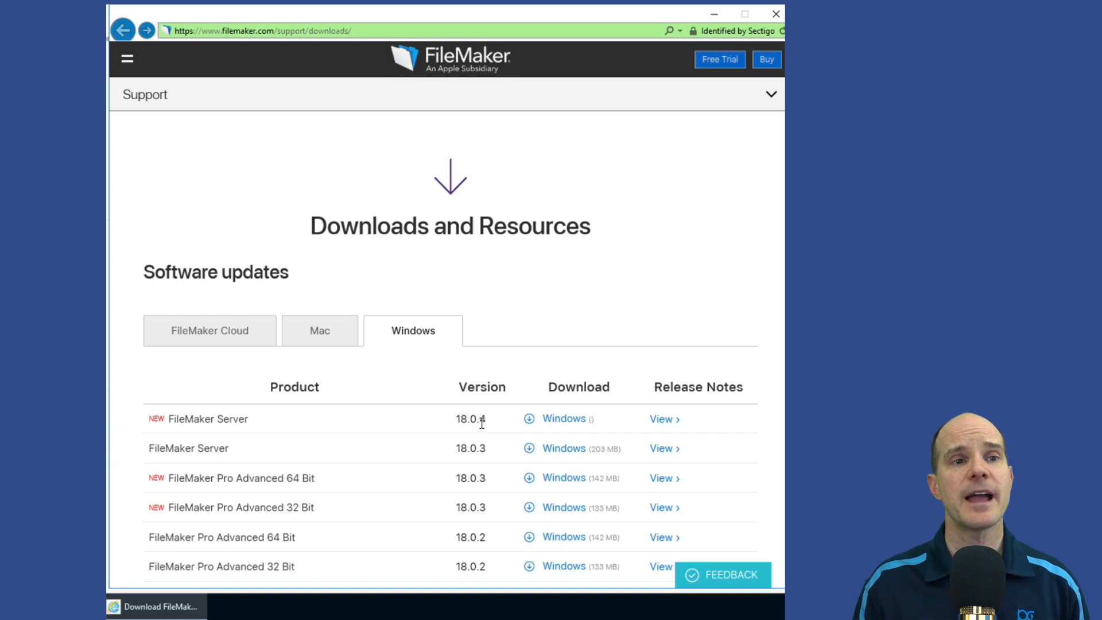
{"action": "left_click", "coordinate": [663, 421]}
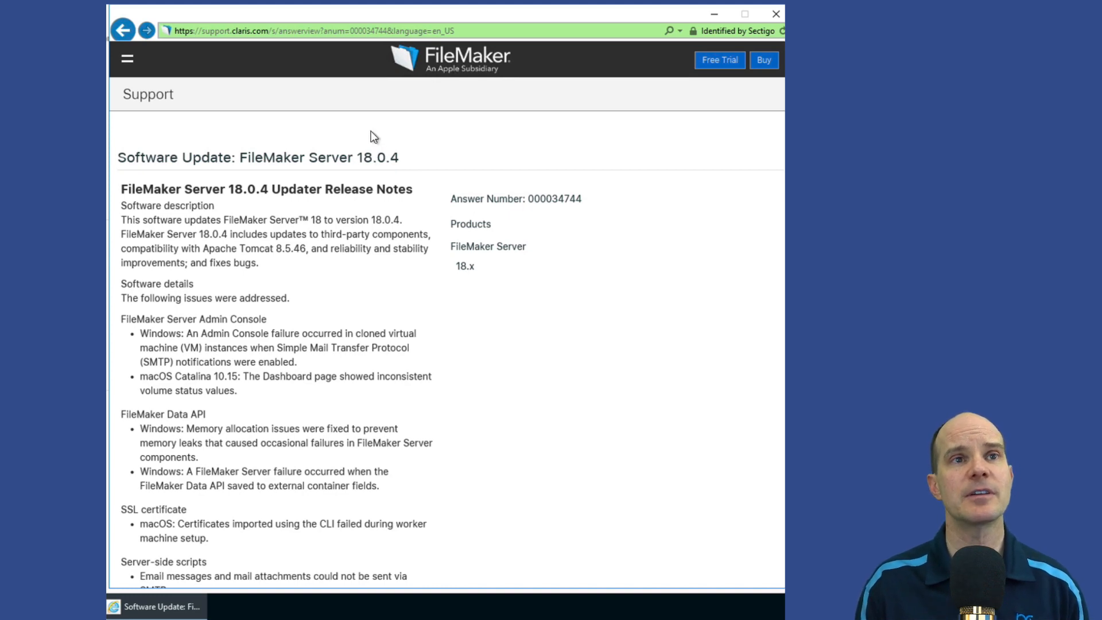
{"action": "left_click", "coordinate": [773, 14]}
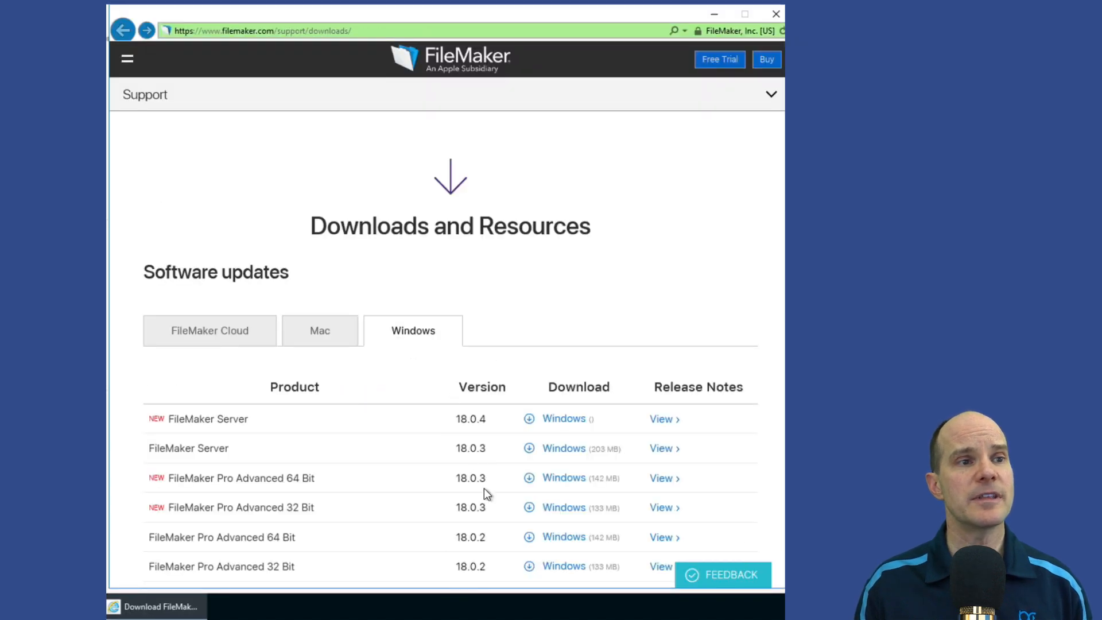
Save the Windows updater fms_updater_18.0.4.exe to the Desktop
{"action": "left_click", "coordinate": [563, 420]}
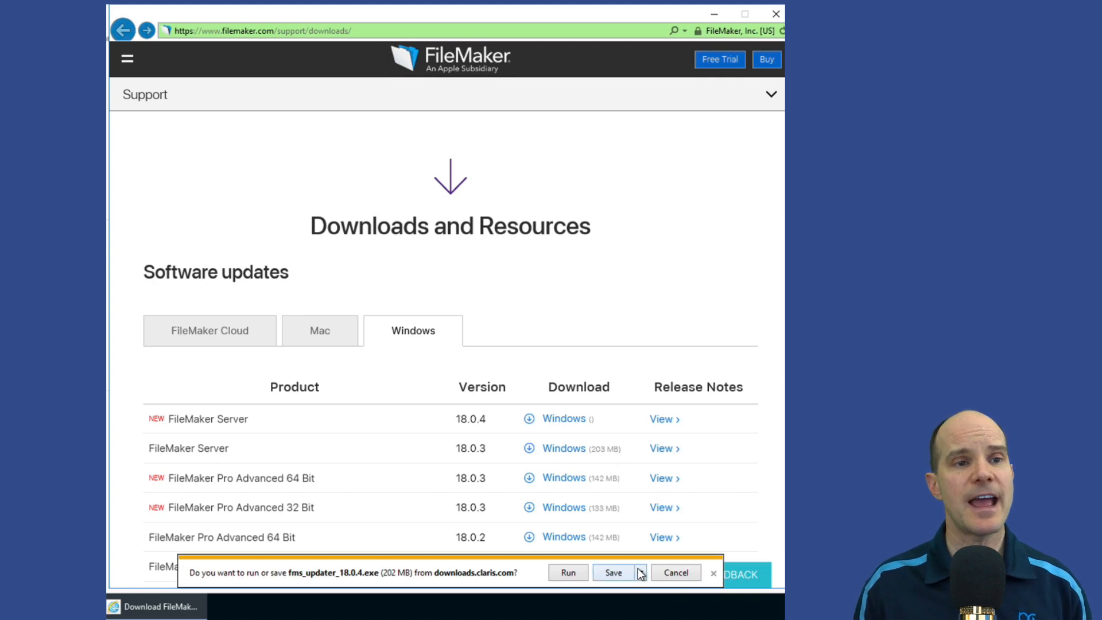
{"action": "left_click", "coordinate": [640, 572]}
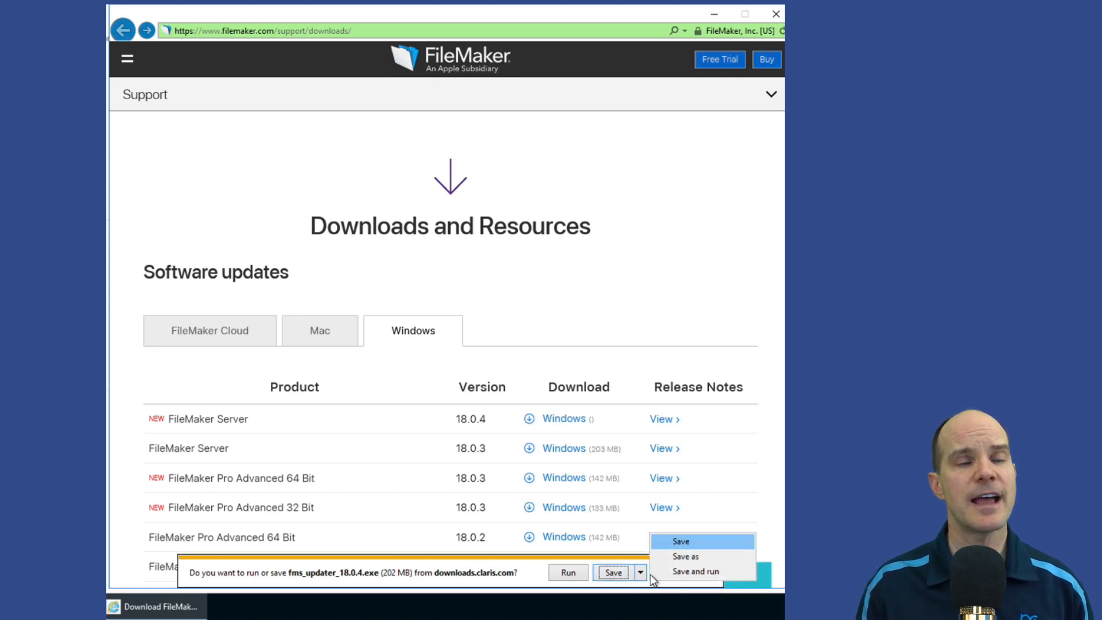
{"action": "left_click", "coordinate": [689, 555]}
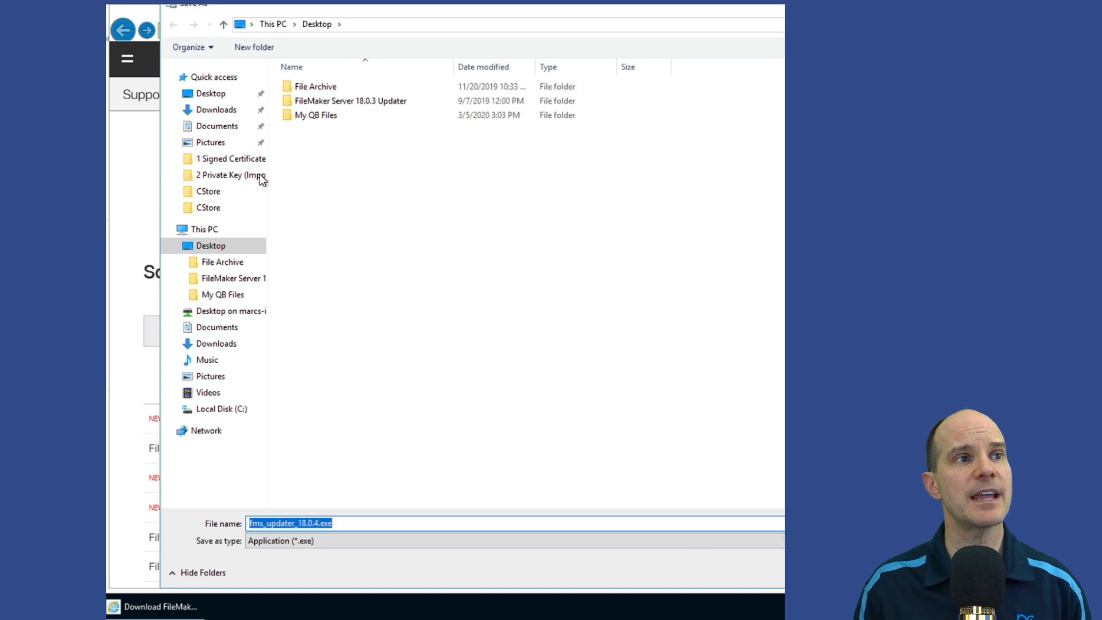
{"action": "left_click", "coordinate": [212, 93]}
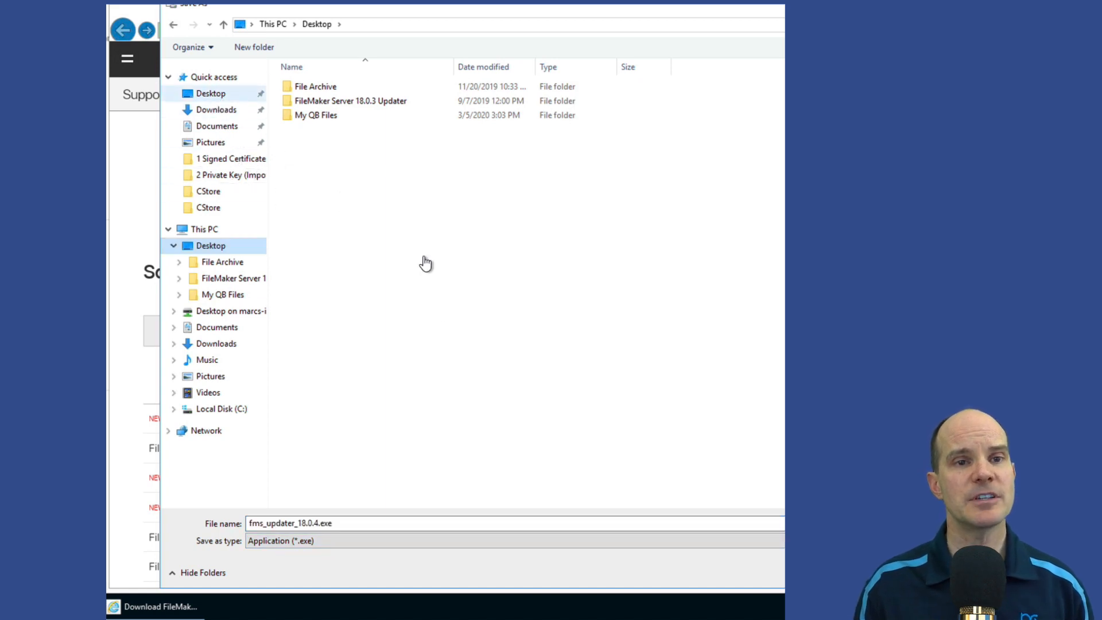
{"action": "key", "text": "Return"}
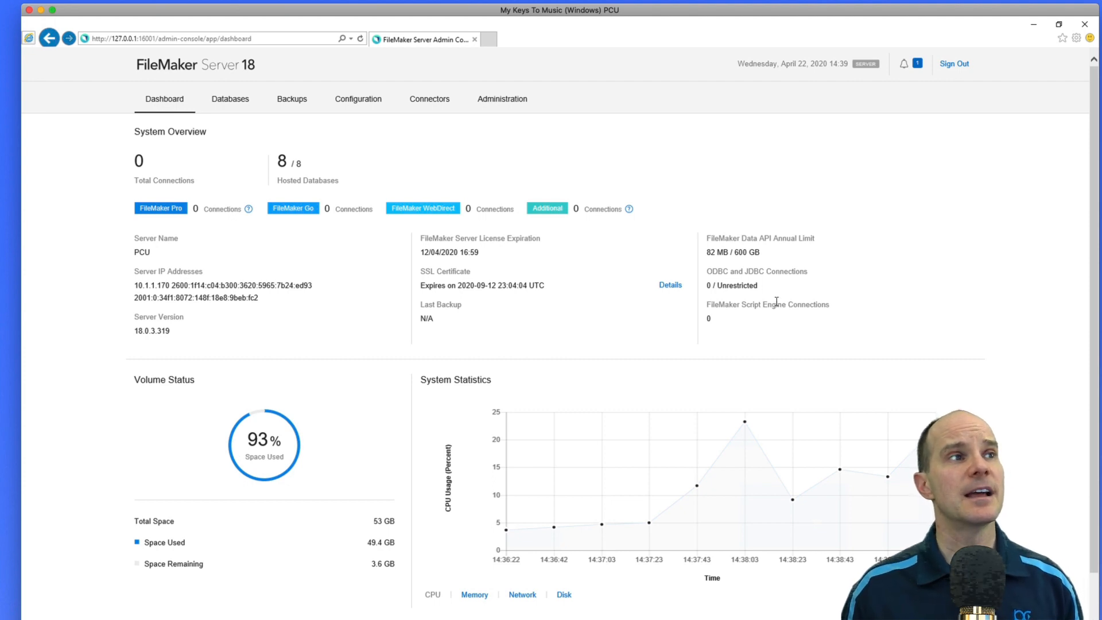
Close all eight hosted databases using Close All from the All Databases menu
{"action": "left_click", "coordinate": [239, 101]}
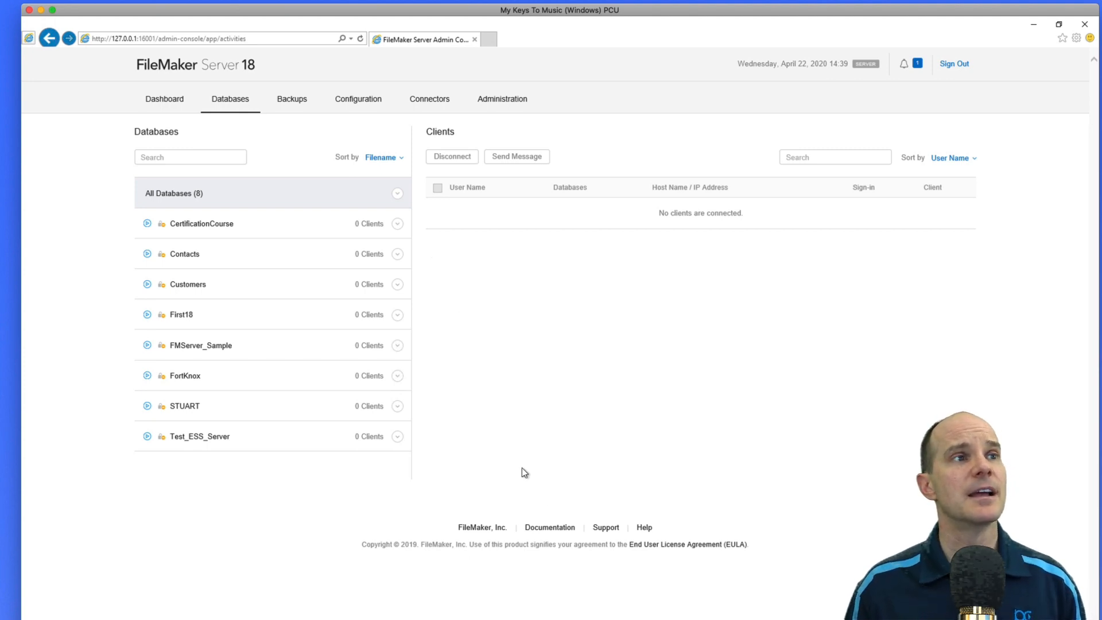
{"action": "left_click", "coordinate": [397, 194]}
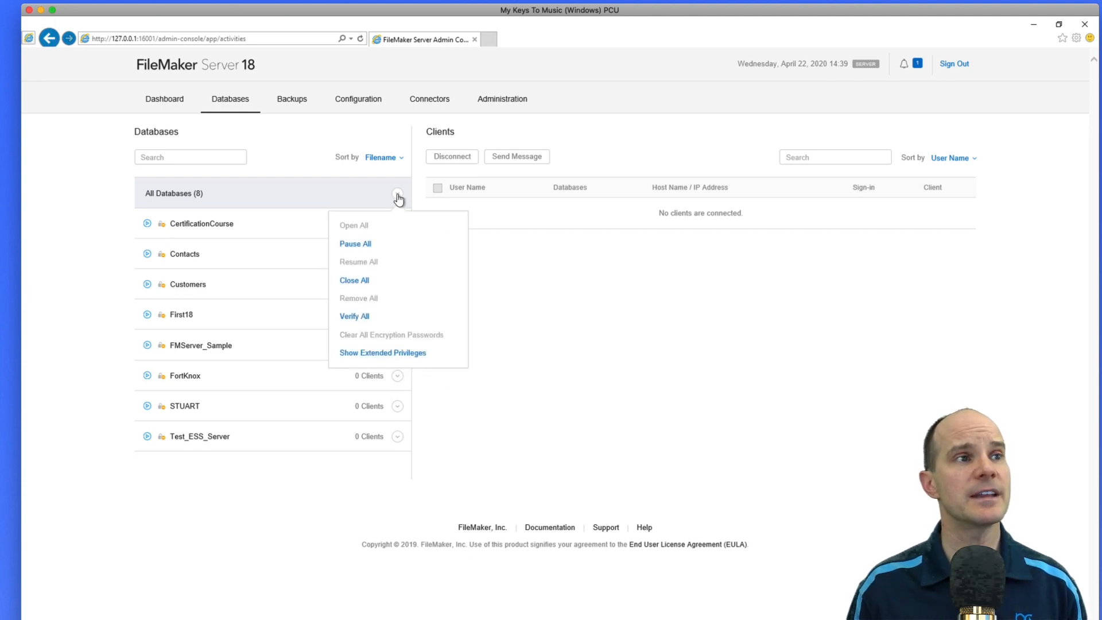
{"action": "left_click", "coordinate": [374, 285]}
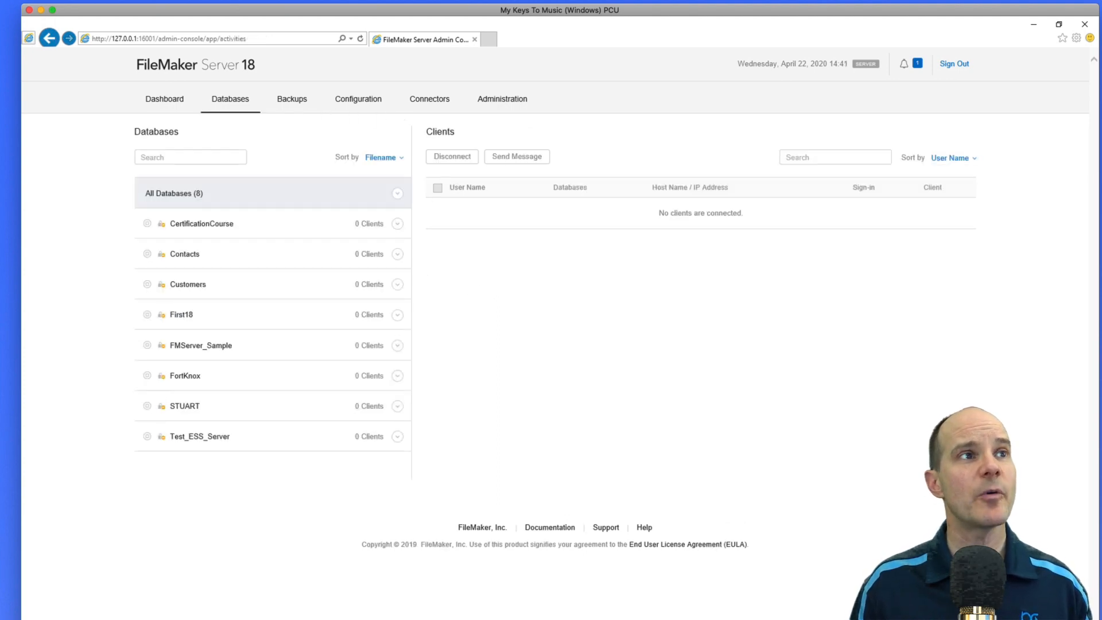
Review the Data API, Plug-ins and ODBC/JDBC connector settings, then view General Settings
{"action": "left_click", "coordinate": [434, 106]}
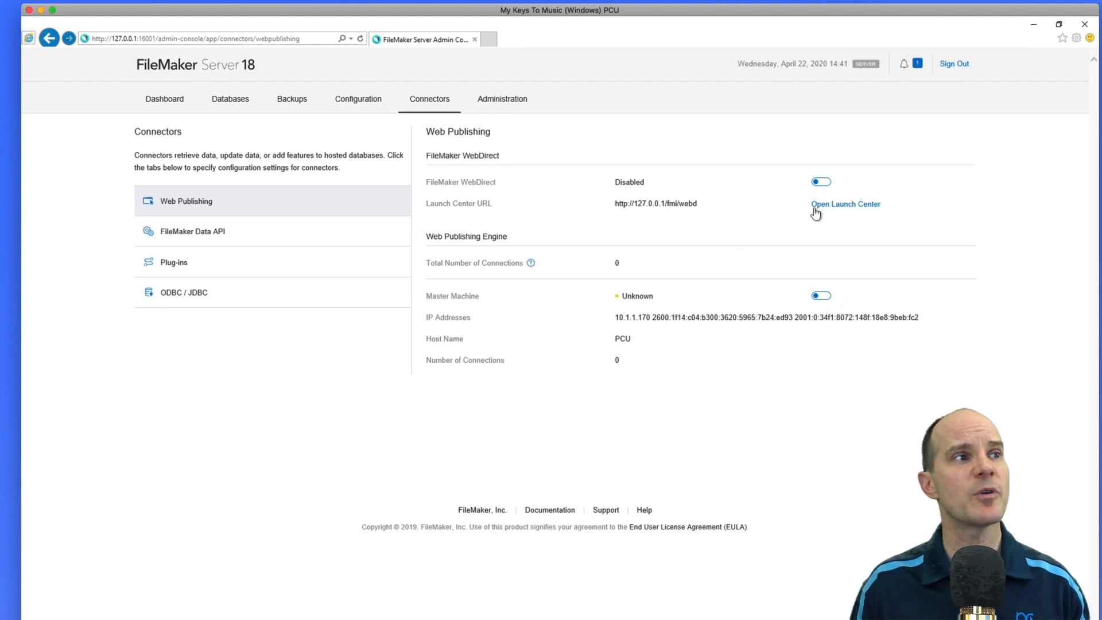
{"action": "left_click", "coordinate": [273, 231]}
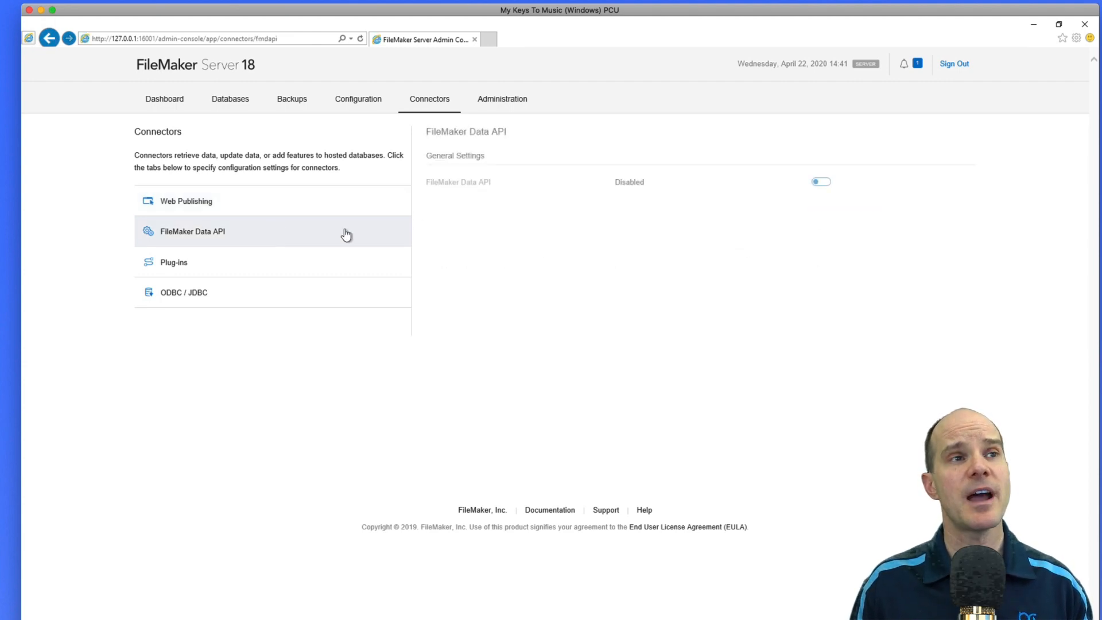
{"action": "left_click", "coordinate": [267, 264]}
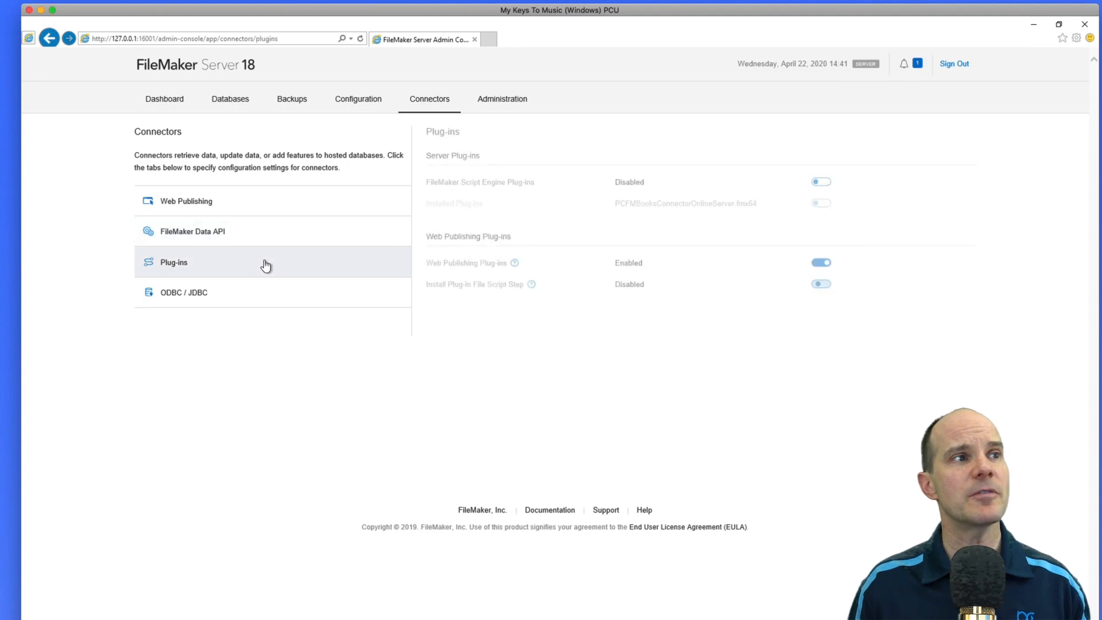
{"action": "left_click", "coordinate": [245, 296]}
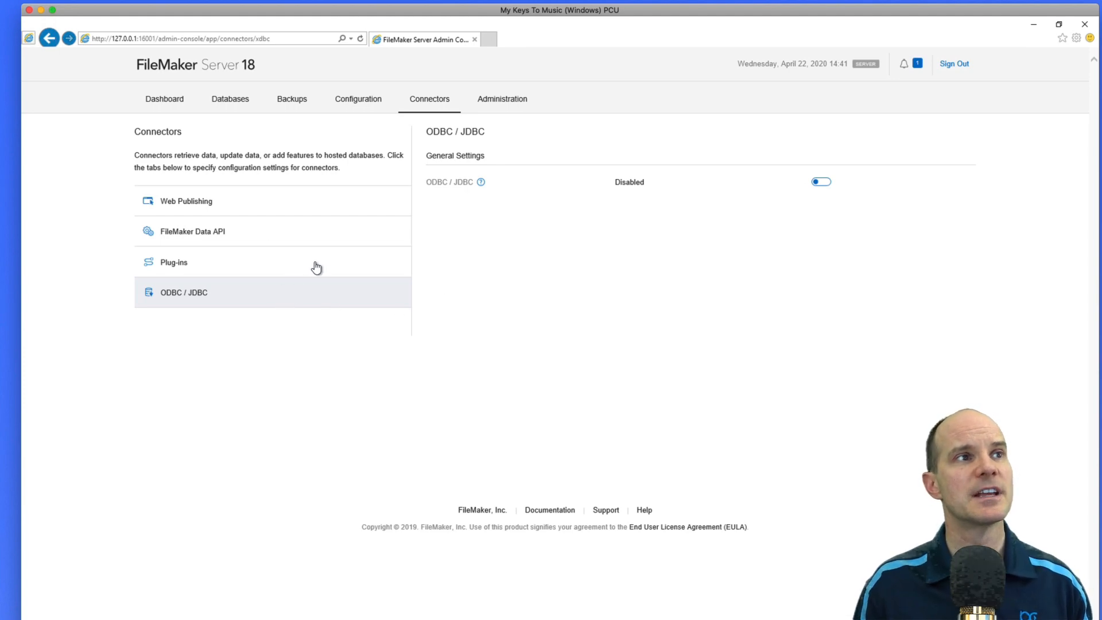
{"action": "left_click", "coordinate": [360, 101]}
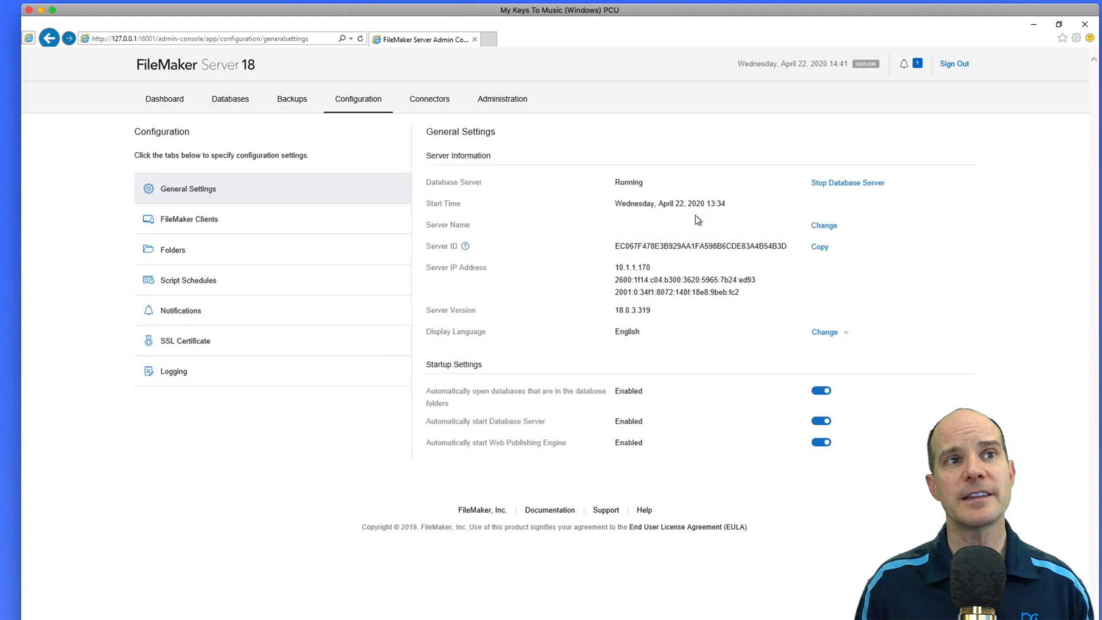
Stop the Database Server with a delay time of 0 and minimize the console
{"action": "left_click", "coordinate": [854, 184]}
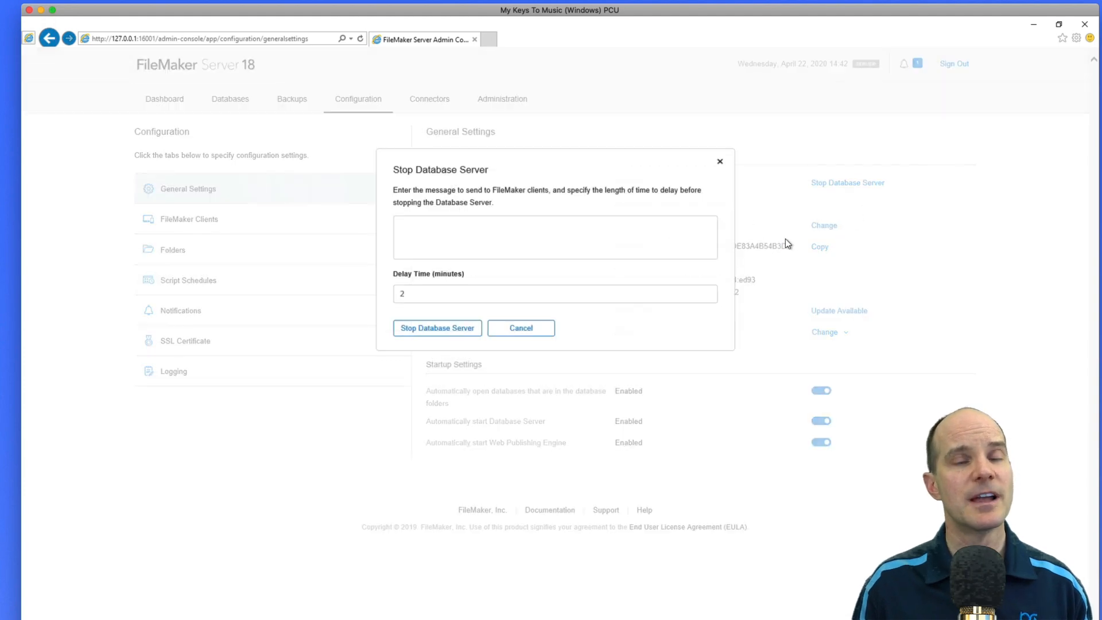
{"action": "double_click", "coordinate": [435, 294]}
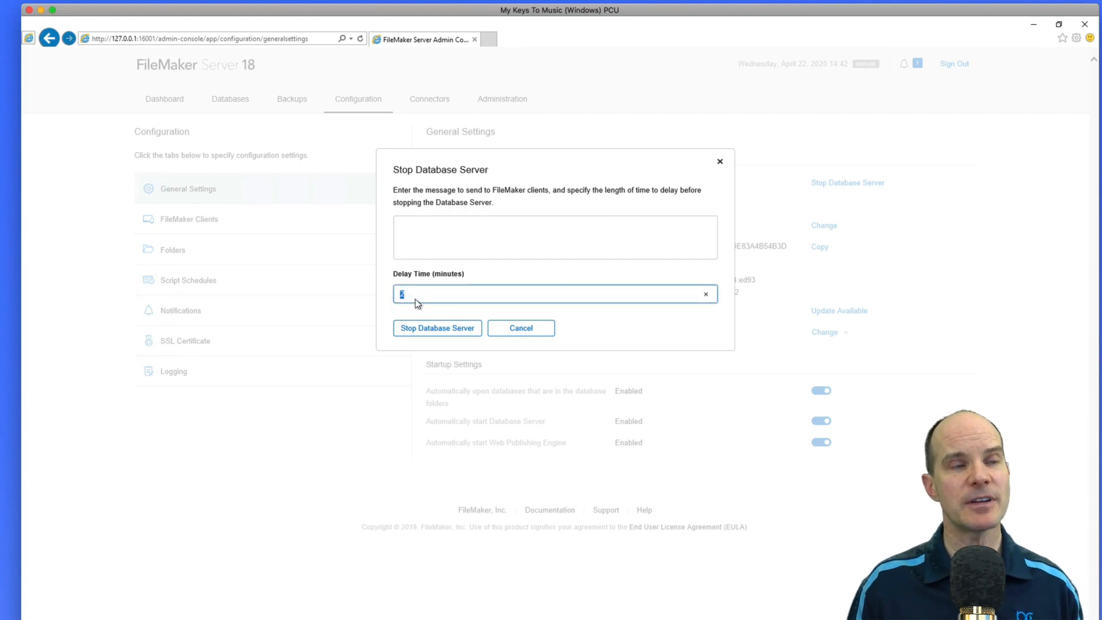
{"action": "type", "text": "0"}
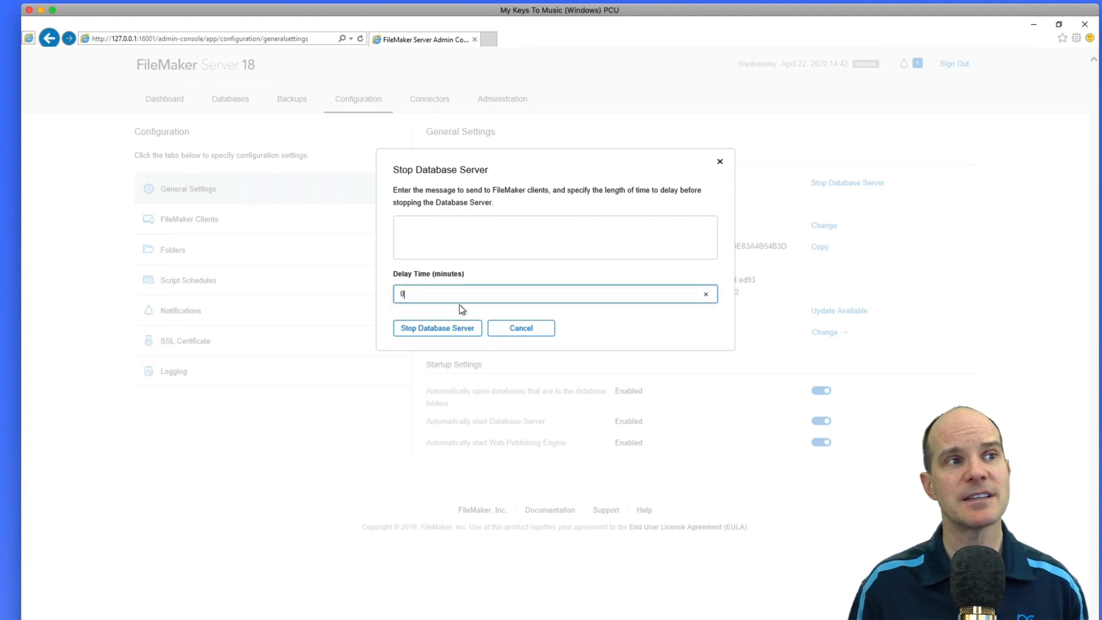
{"action": "left_click", "coordinate": [425, 332]}
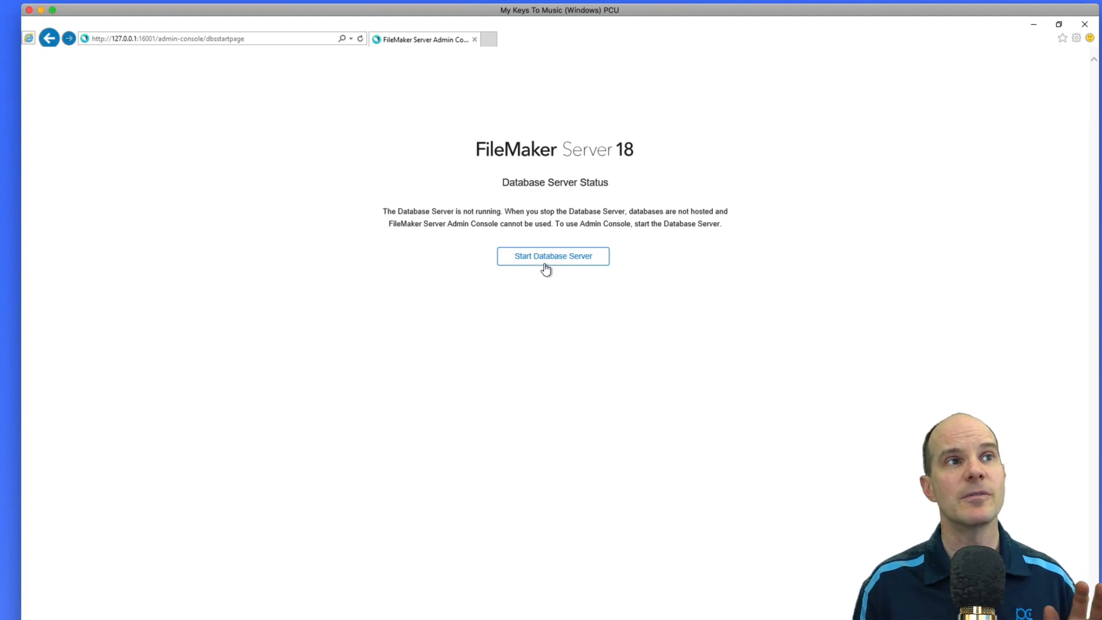
{"action": "left_click", "coordinate": [1029, 25]}
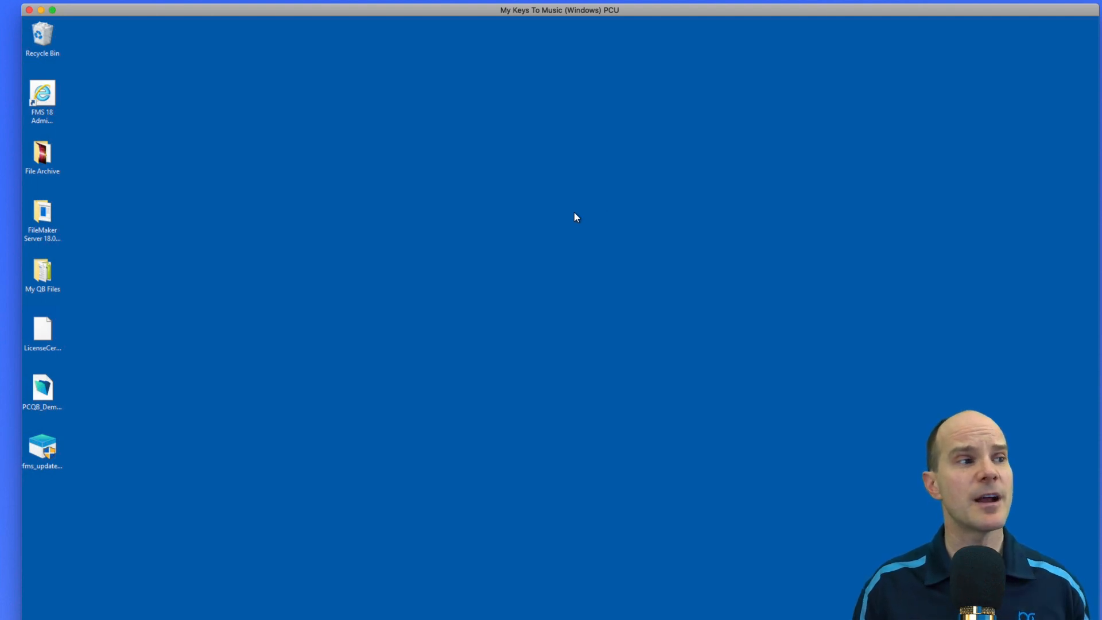
Run fms_updater_18.0.4.exe from the desktop and allow it in User Account Control
{"action": "double_click", "coordinate": [49, 453]}
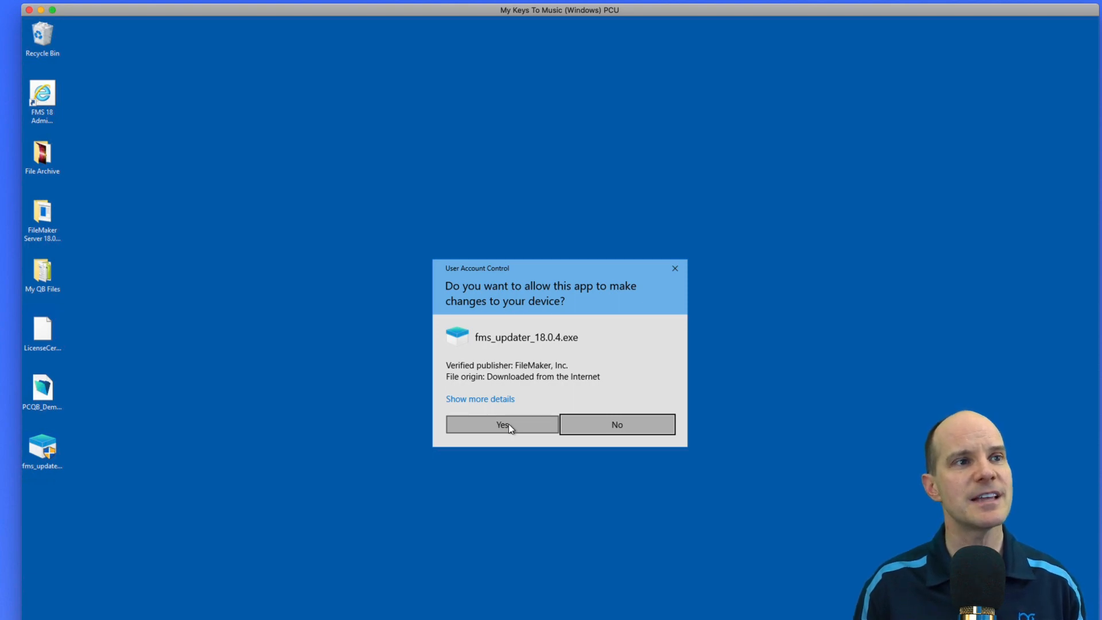
{"action": "left_click", "coordinate": [508, 424]}
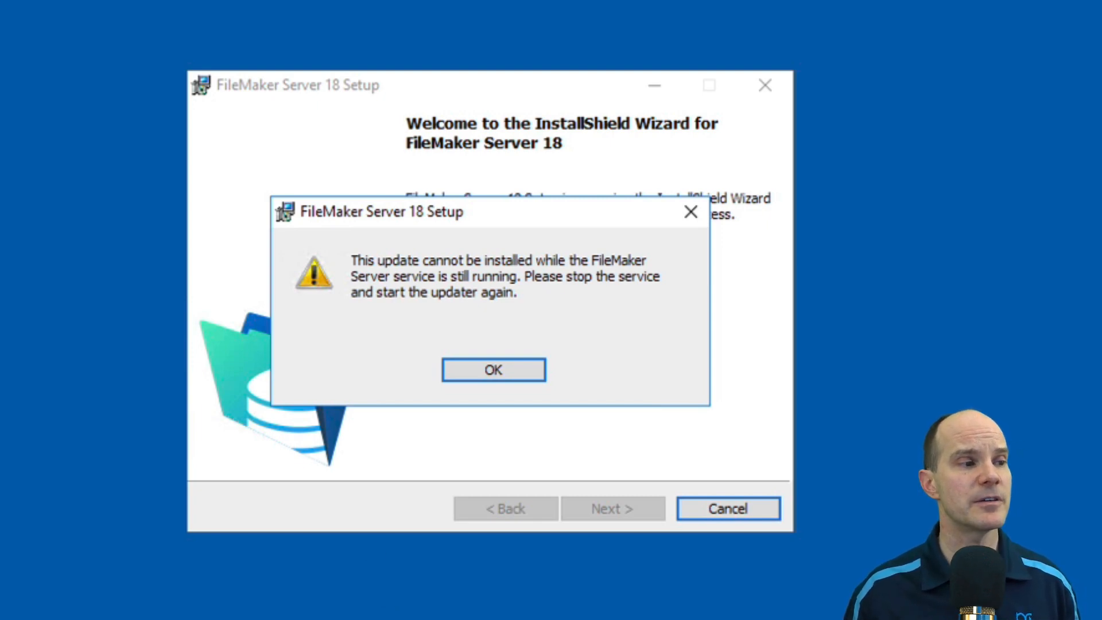
Stop the FileMaker Server service in Windows Services and acknowledge the setup warning
{"action": "left_click", "coordinate": [36, 594]}
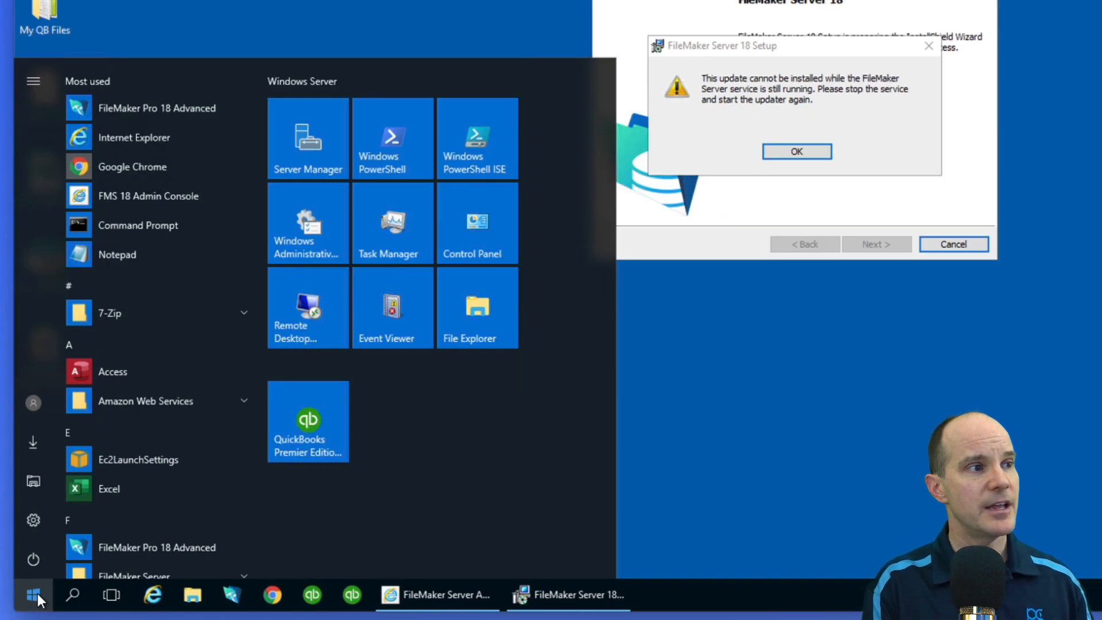
{"action": "type", "text": "ser"}
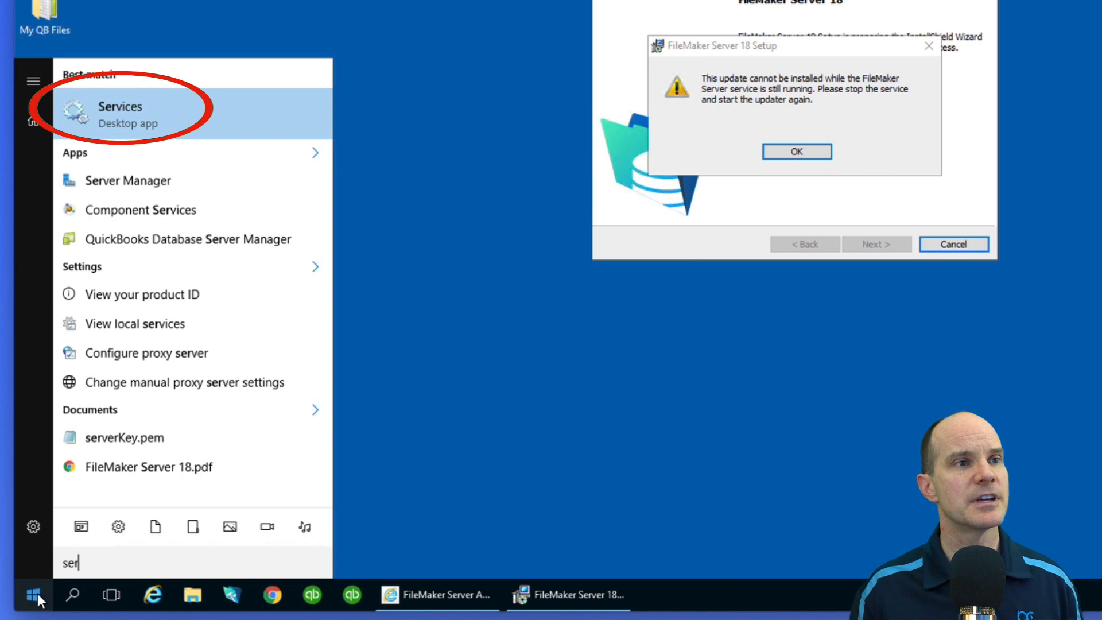
{"action": "key", "text": "Return"}
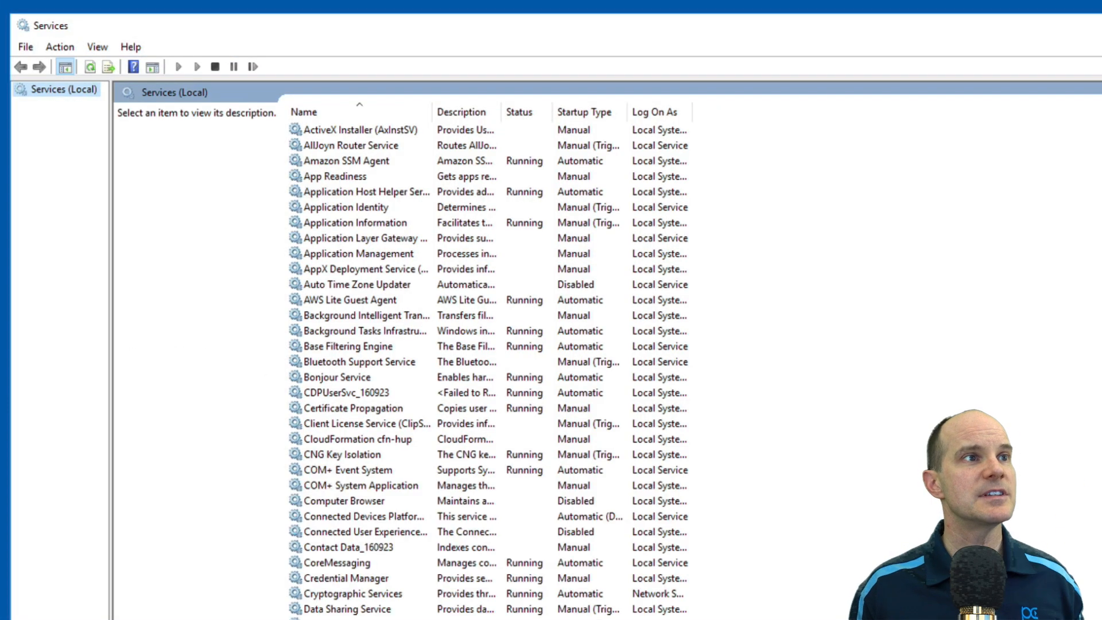
{"action": "left_click", "coordinate": [370, 177]}
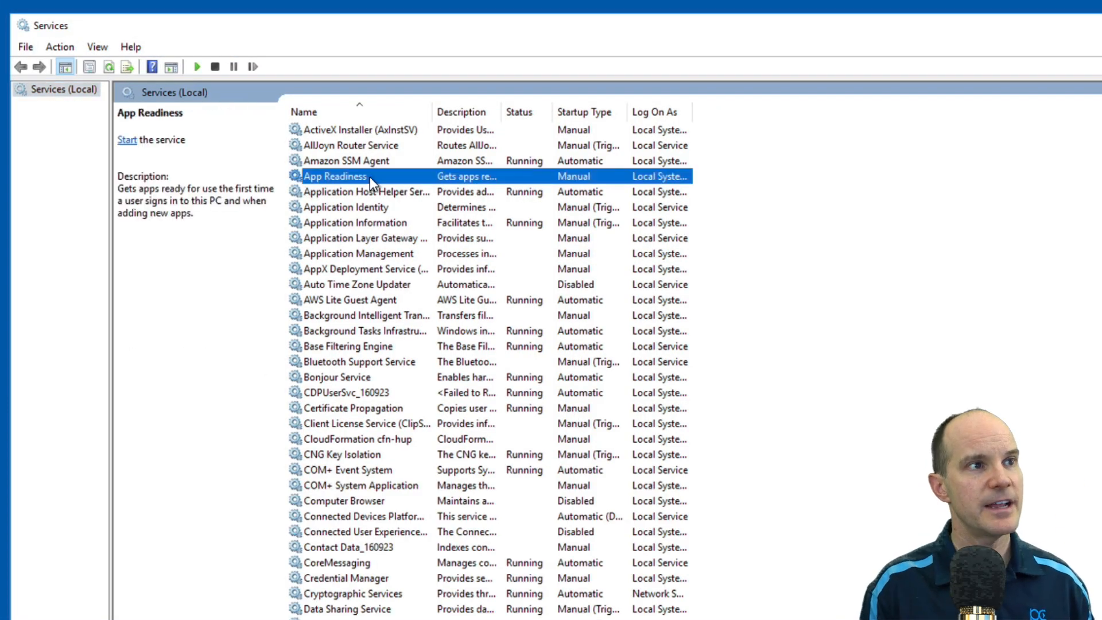
{"action": "key", "text": "f"}
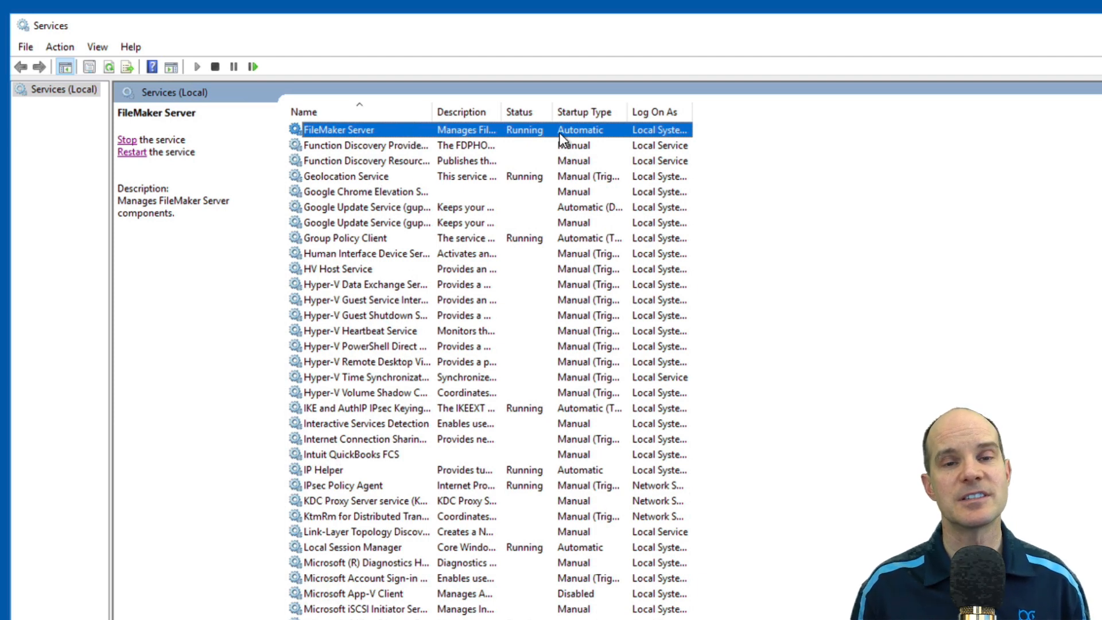
{"action": "right_click", "coordinate": [389, 128]}
{"action": "left_click", "coordinate": [419, 153]}
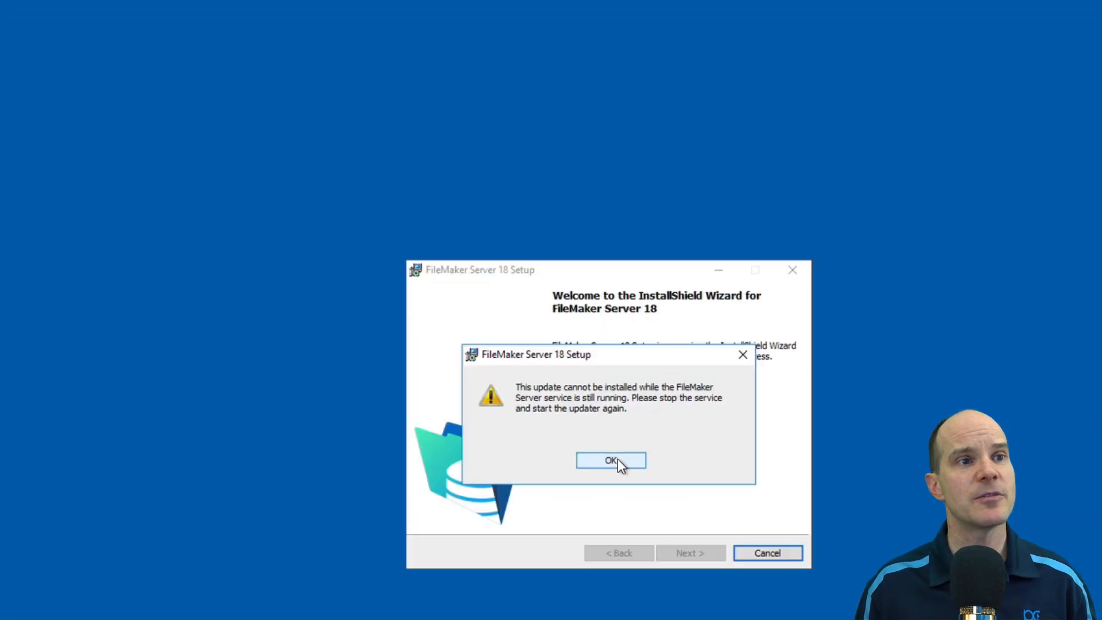
{"action": "left_click", "coordinate": [615, 459]}
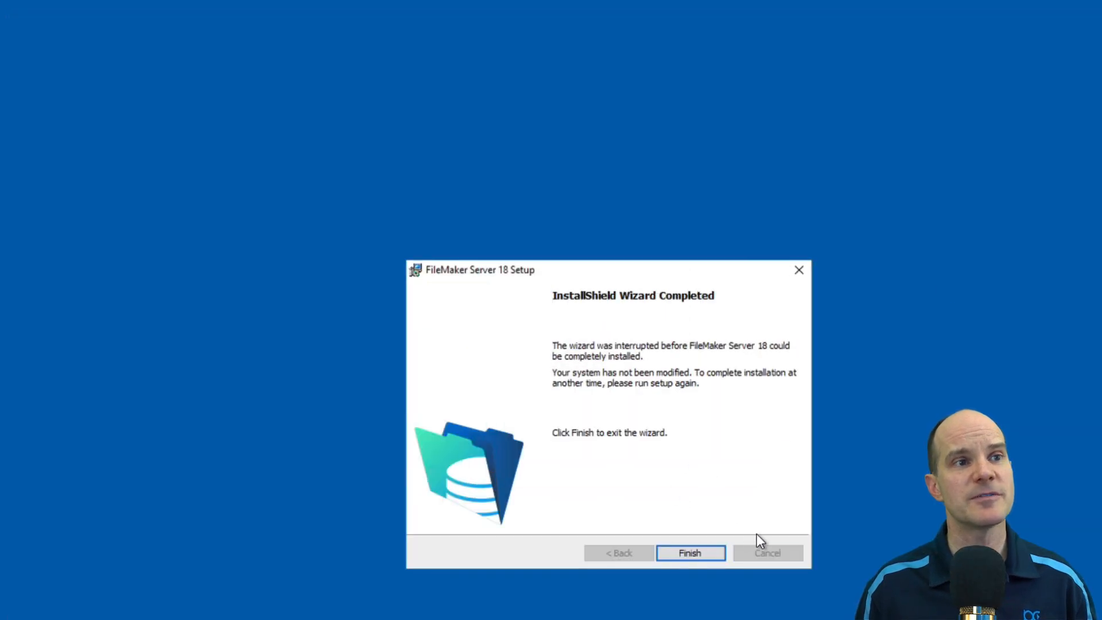
Close the interrupted wizard and launch Setup.exe from the FileMaker Server 18.0.4 Updater folder
{"action": "left_click", "coordinate": [689, 552]}
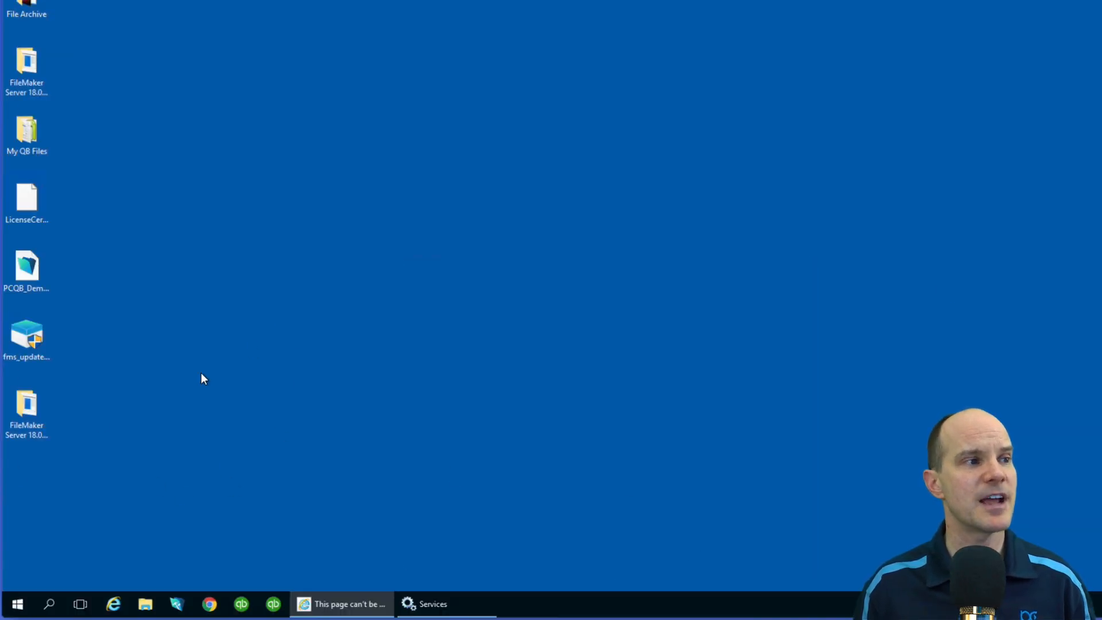
{"action": "double_click", "coordinate": [36, 413]}
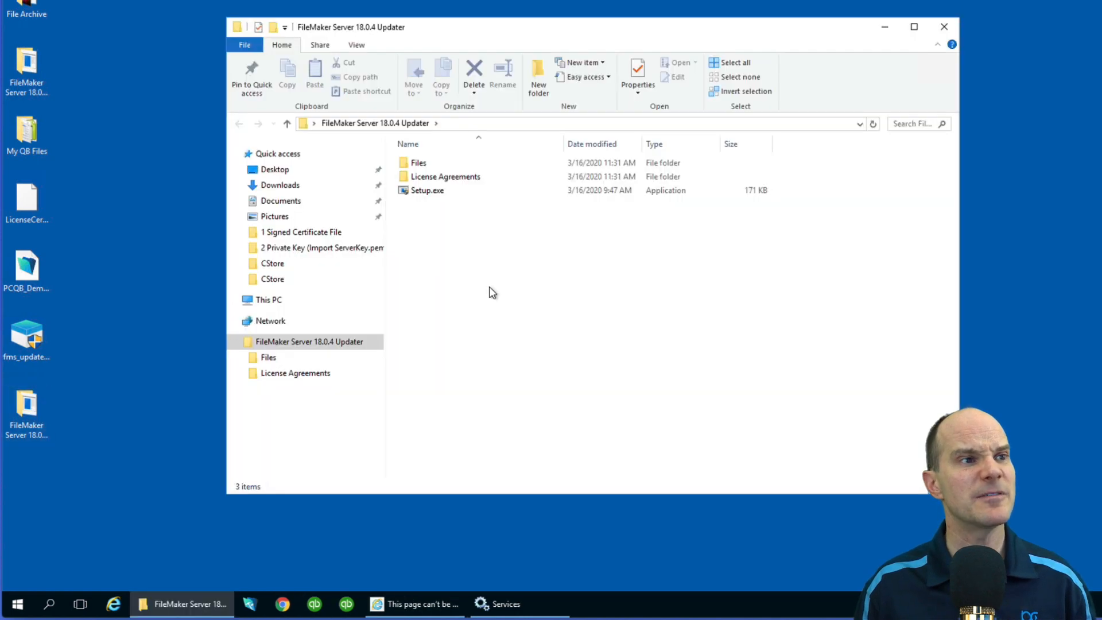
{"action": "double_click", "coordinate": [428, 194]}
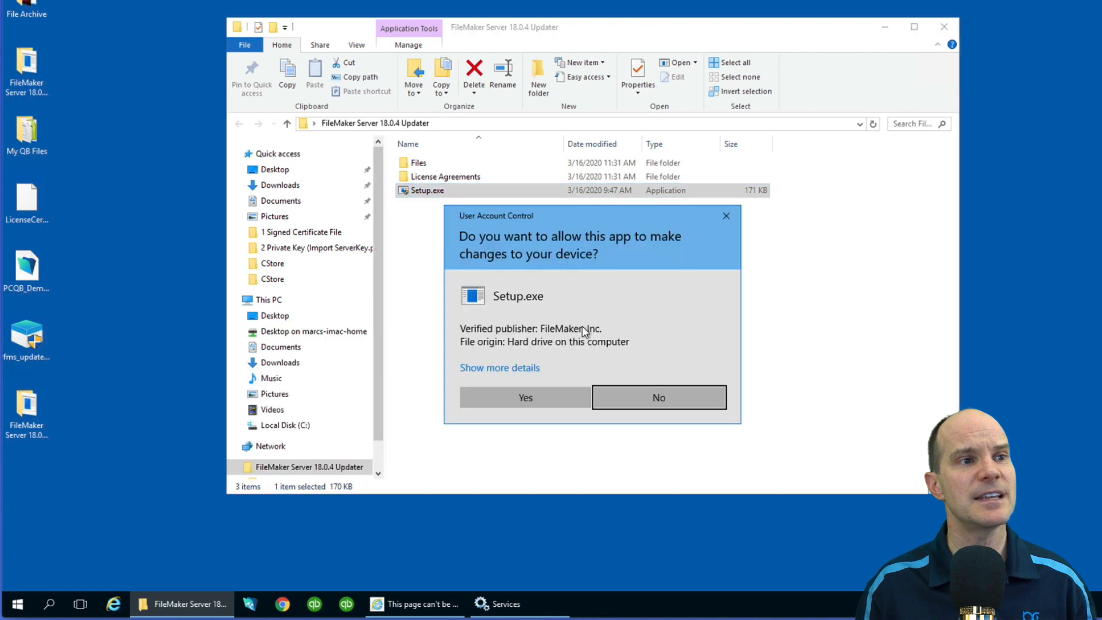
{"action": "left_click", "coordinate": [521, 393]}
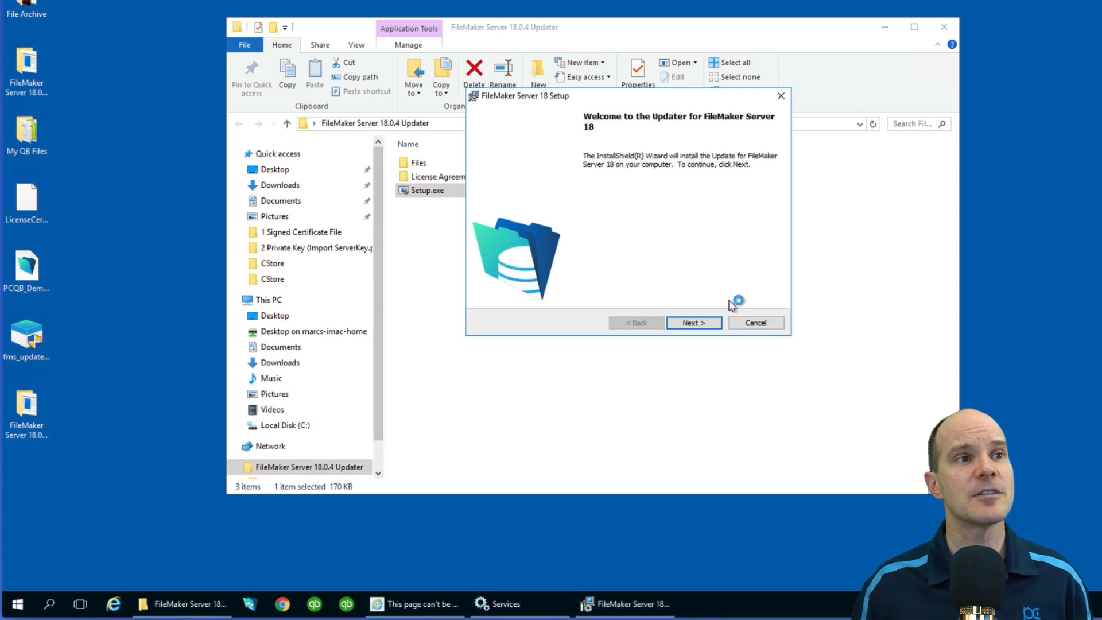
Accept the license agreement and install the 18.0.4 update
{"action": "left_click", "coordinate": [692, 323]}
{"action": "left_click", "coordinate": [503, 276]}
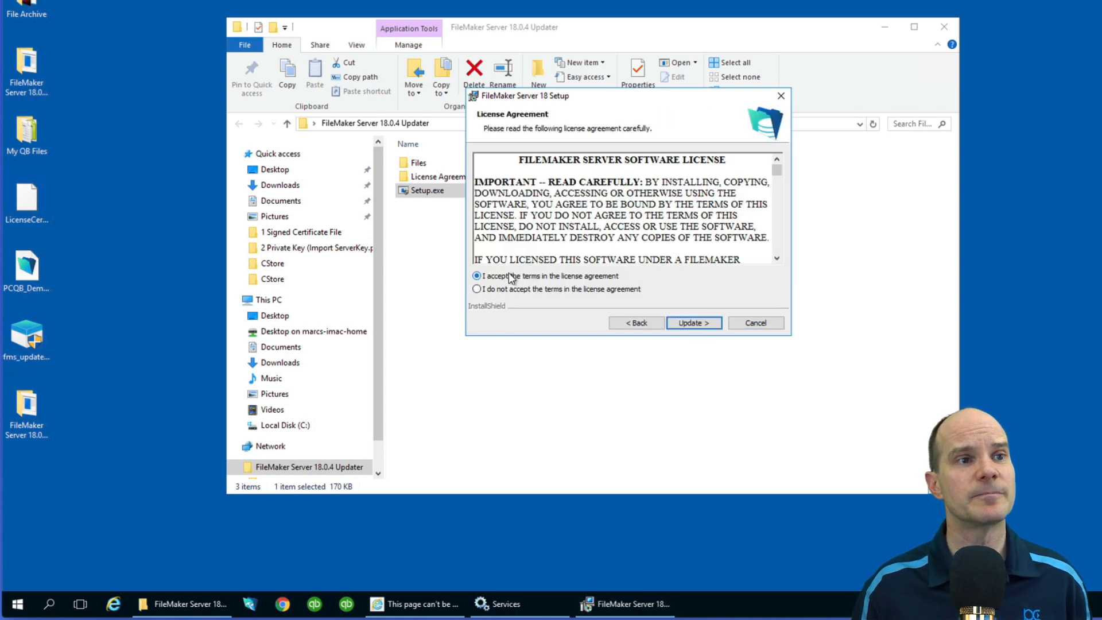
{"action": "left_click", "coordinate": [692, 323]}
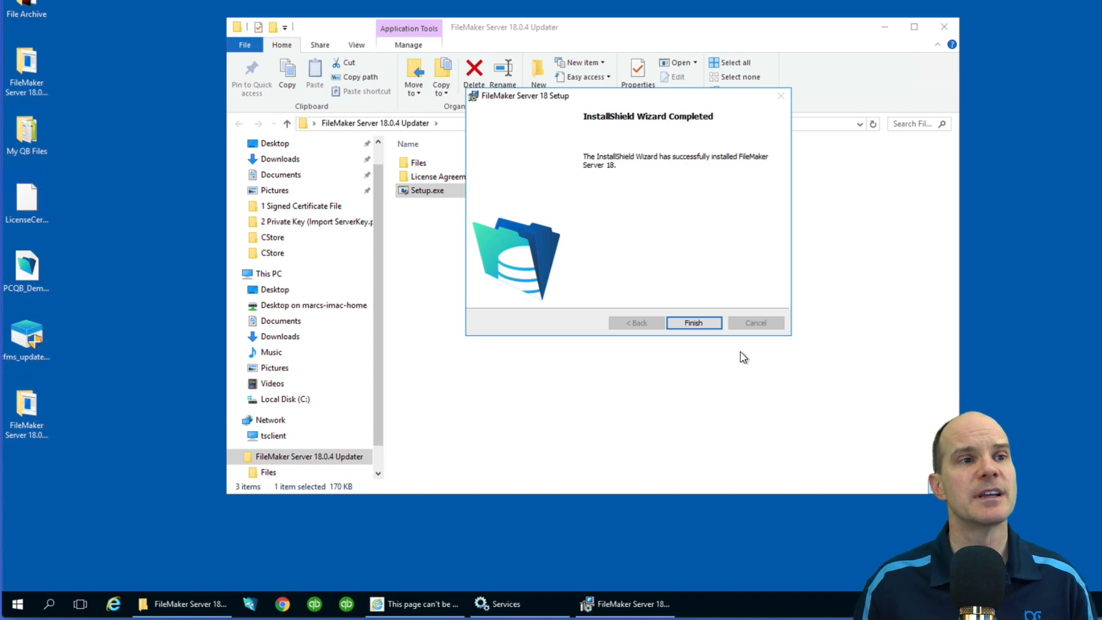
Finish the setup wizard, close the updater folder, and reload the Admin Console in Internet Explorer
{"action": "left_click", "coordinate": [689, 323]}
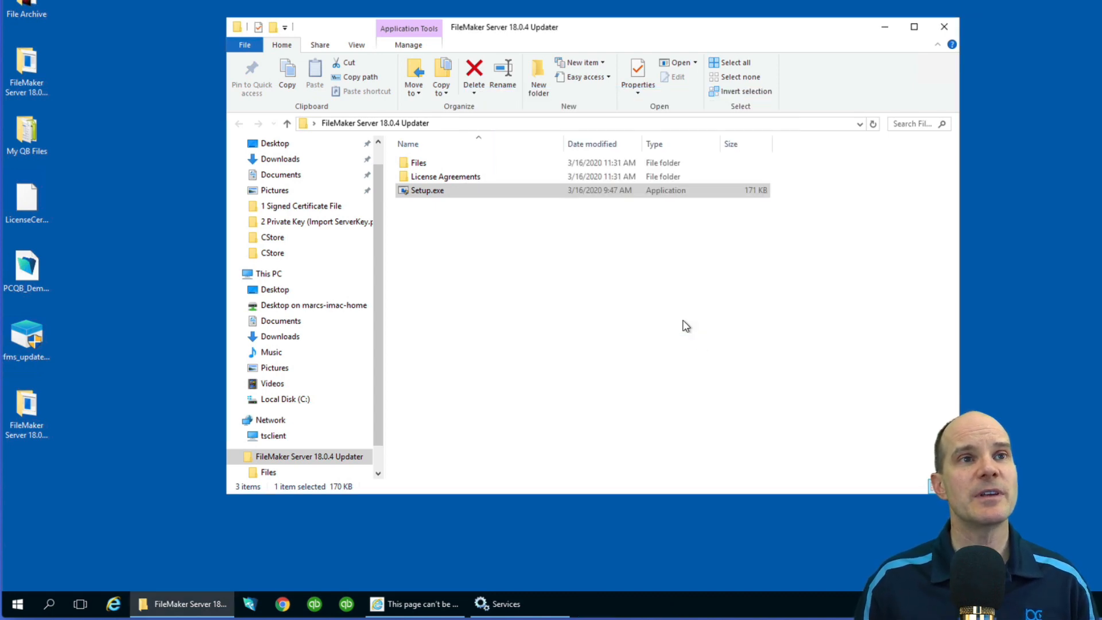
{"action": "left_click", "coordinate": [945, 26]}
{"action": "left_click", "coordinate": [324, 604]}
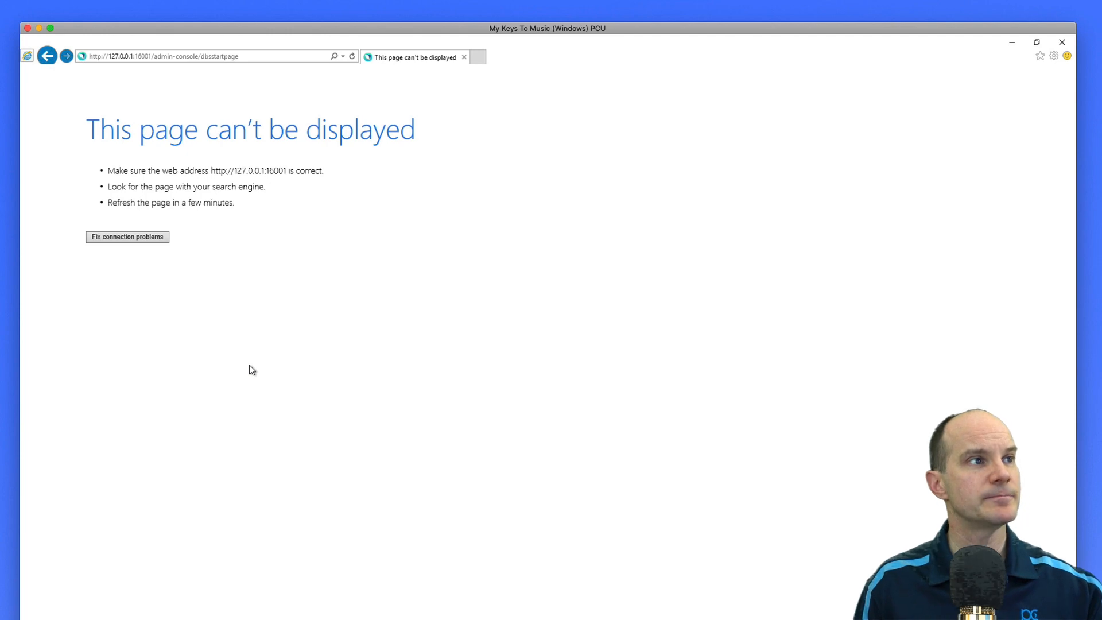
{"action": "left_click", "coordinate": [263, 56]}
{"action": "key", "text": "Return"}
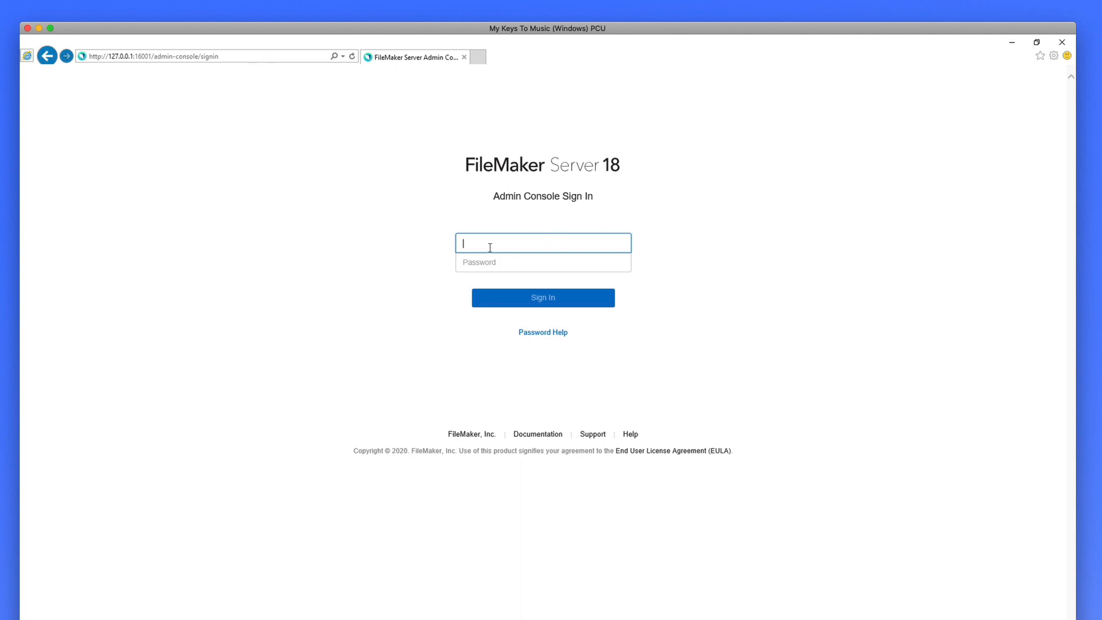
Sign in to the Admin Console with the admin username and its password
{"action": "type", "text": "admin"}
{"action": "key", "text": "Tab"}
{"action": "type", "text": "••••••••••••"}
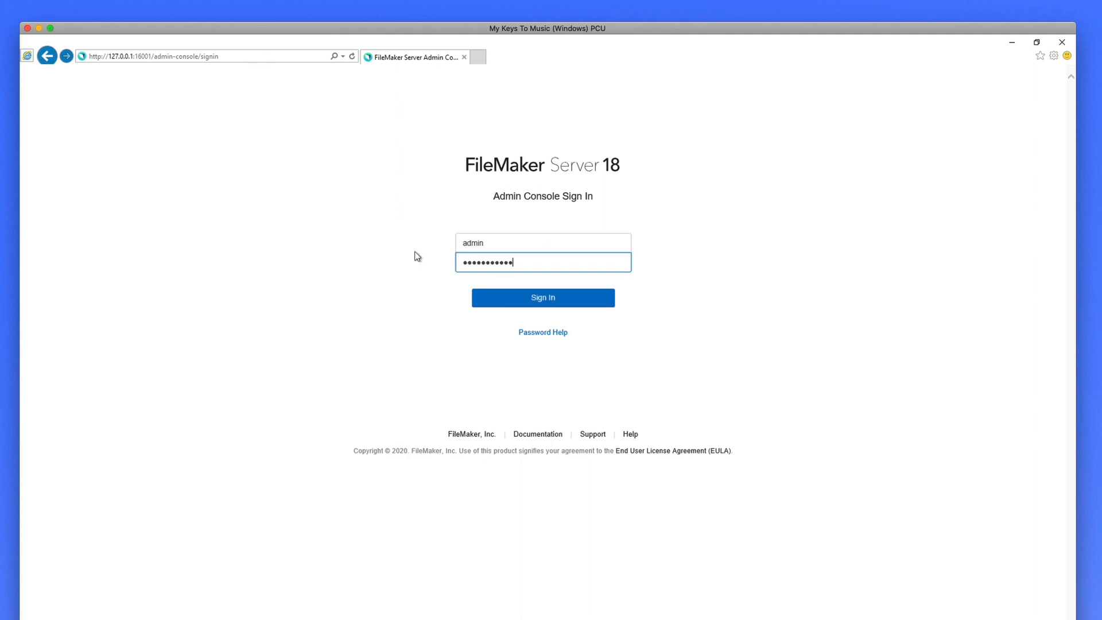
{"action": "key", "text": "Return"}
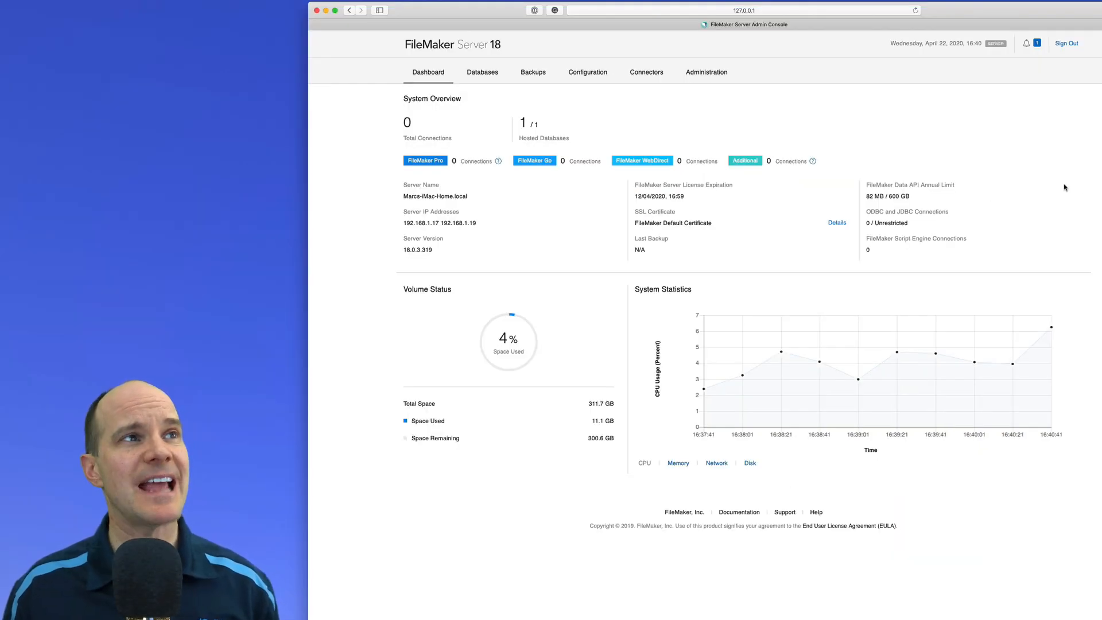
From the new-version notification, download the Mac FileMaker Server 18.0.4 updater and allow the download
{"action": "left_click", "coordinate": [1031, 49]}
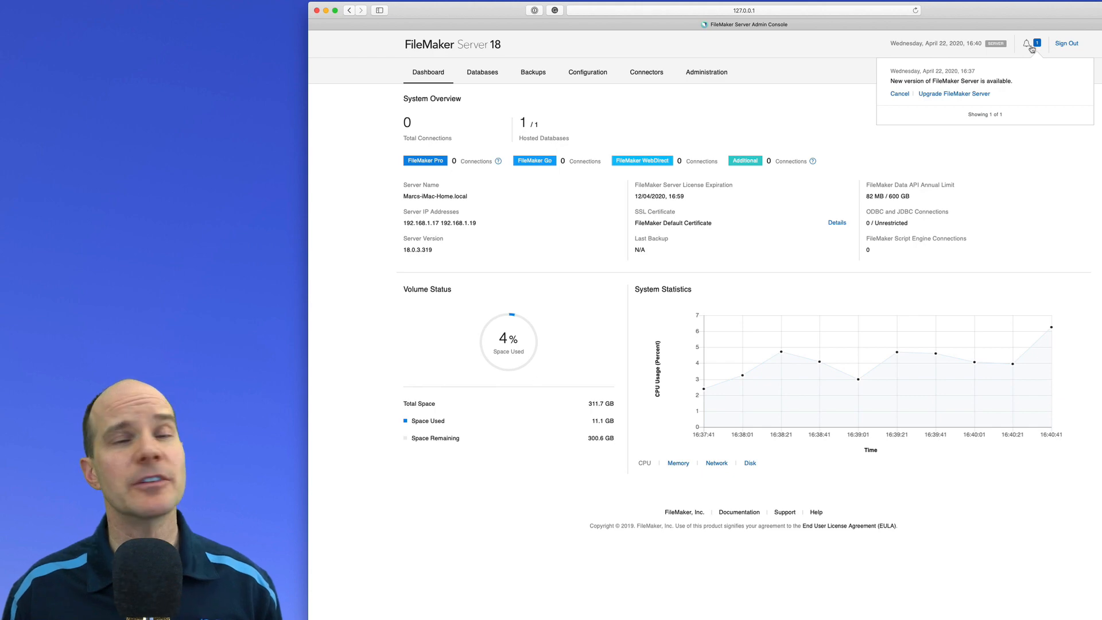
{"action": "left_click", "coordinate": [949, 94]}
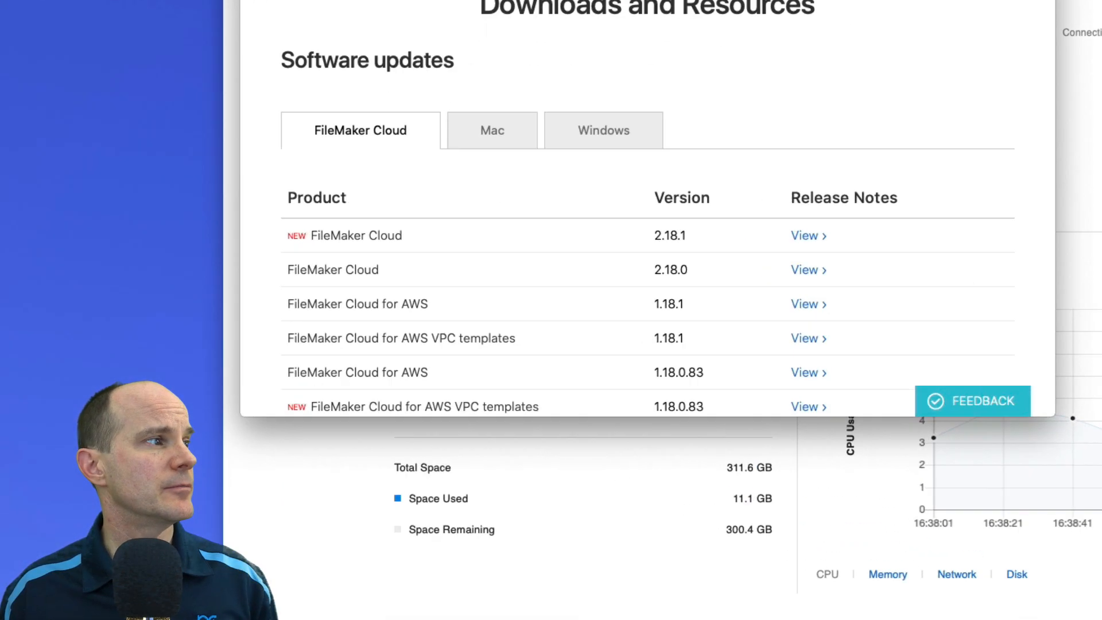
{"action": "left_click_drag", "start_coordinate": [1083, 489], "coordinate": [1099, 617]}
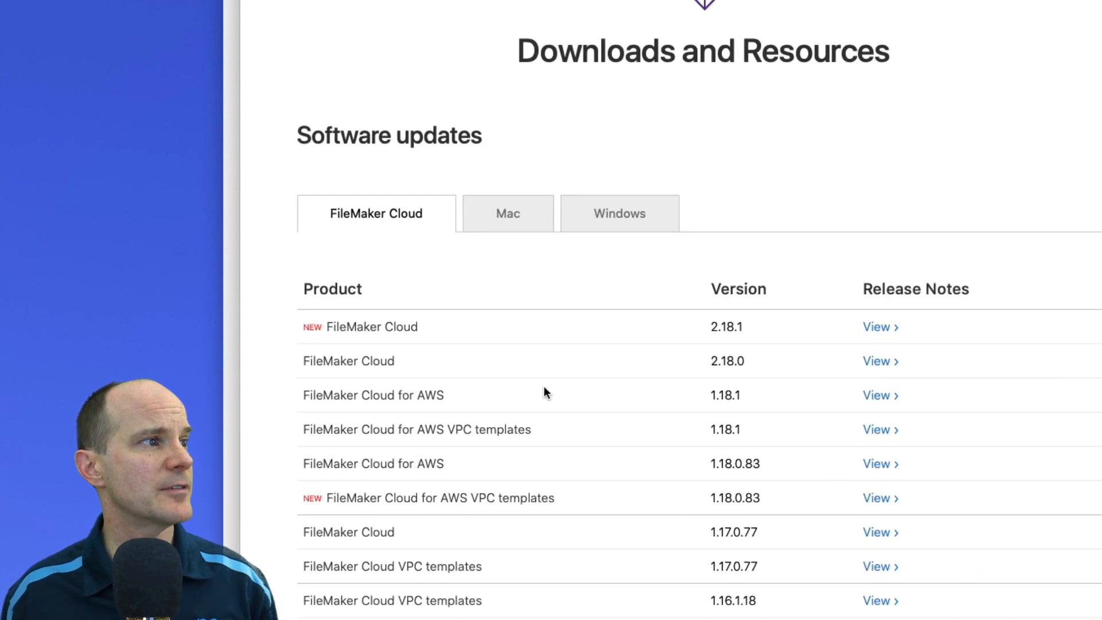
{"action": "left_click", "coordinate": [521, 229]}
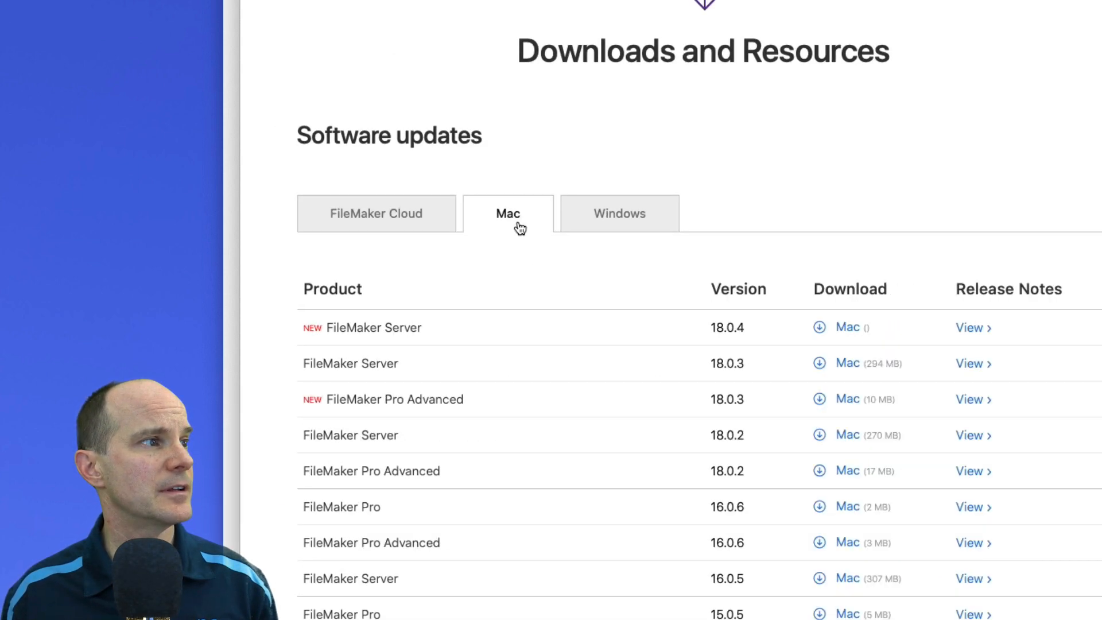
{"action": "left_click", "coordinate": [843, 333]}
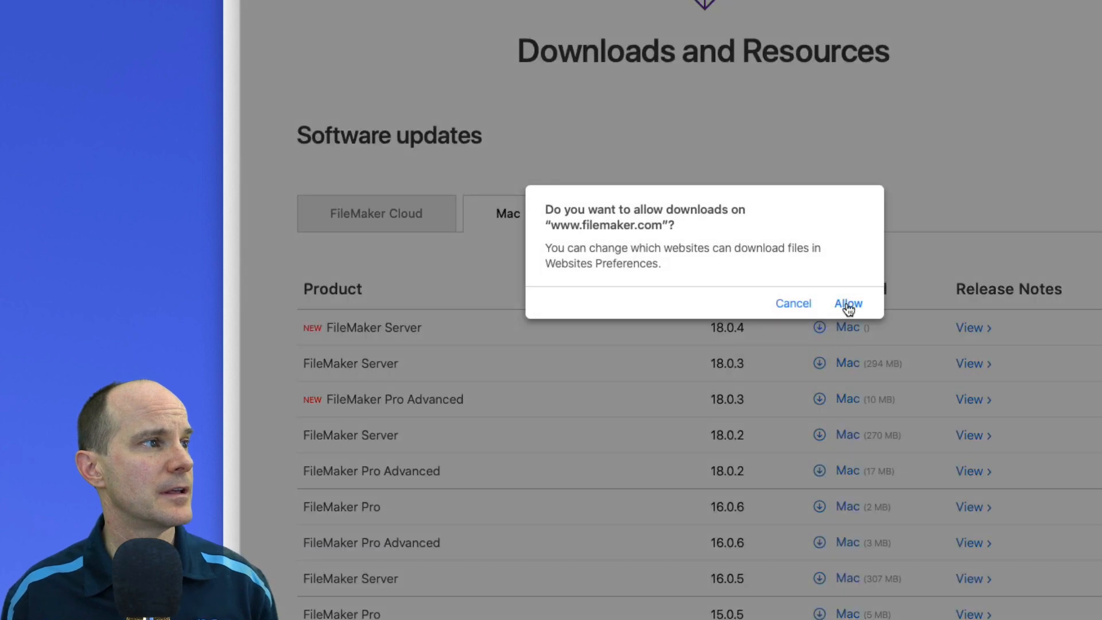
{"action": "left_click", "coordinate": [849, 306]}
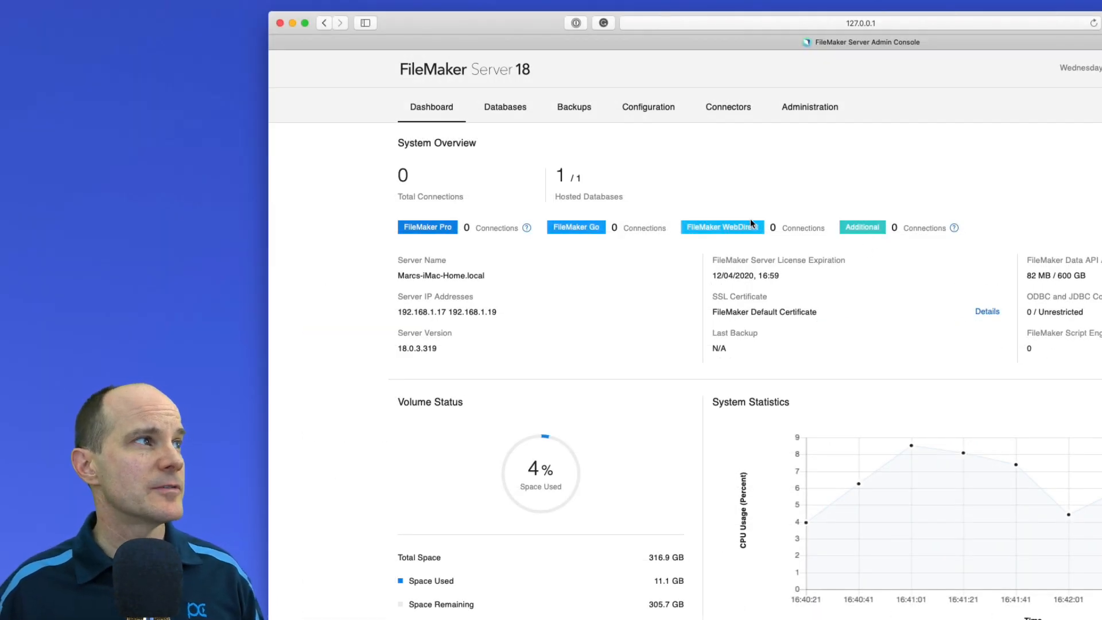
Close all hosted databases, including FMServer_Sample
{"action": "left_click", "coordinate": [521, 107]}
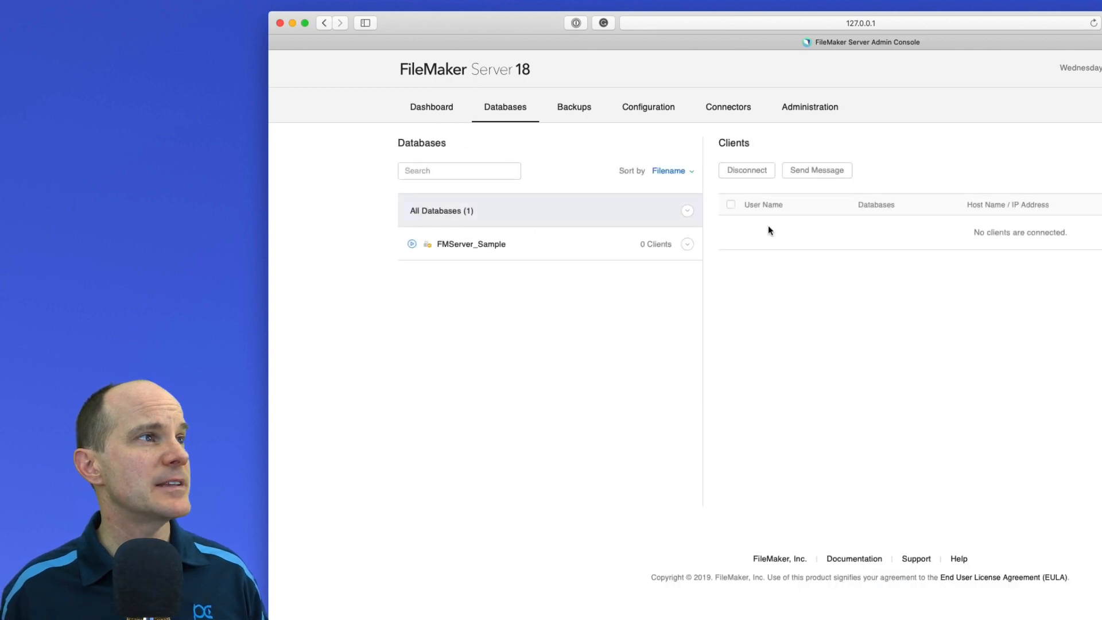
{"action": "left_click", "coordinate": [687, 213]}
{"action": "left_click", "coordinate": [673, 303]}
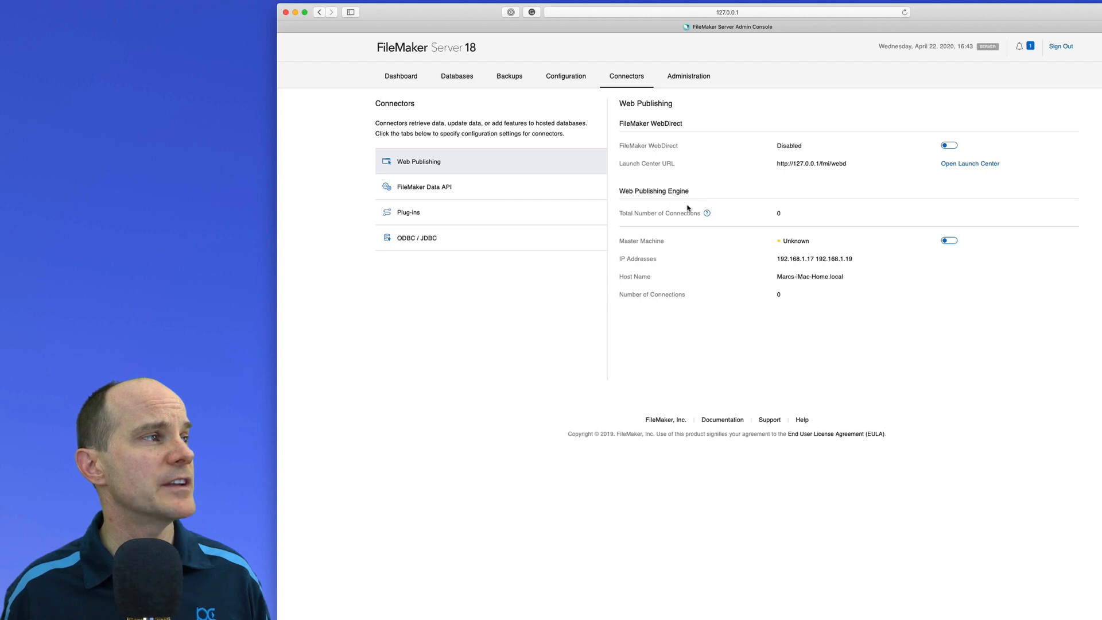
Stop the Database Server from General Settings with a delay time of 0 minutes
{"action": "left_click", "coordinate": [457, 188]}
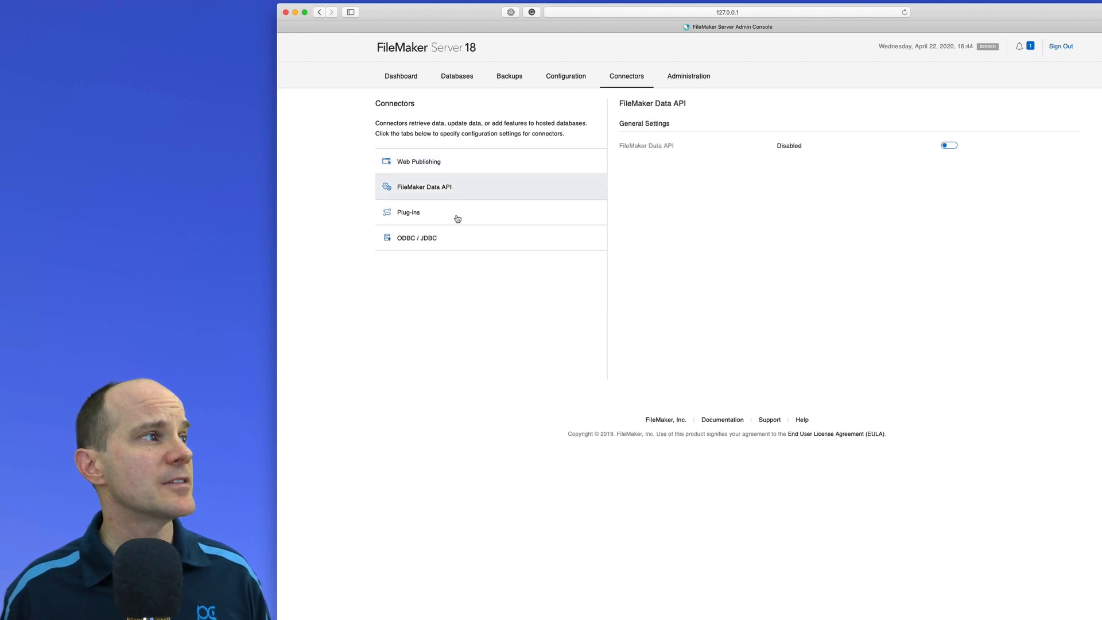
{"action": "left_click", "coordinate": [456, 237]}
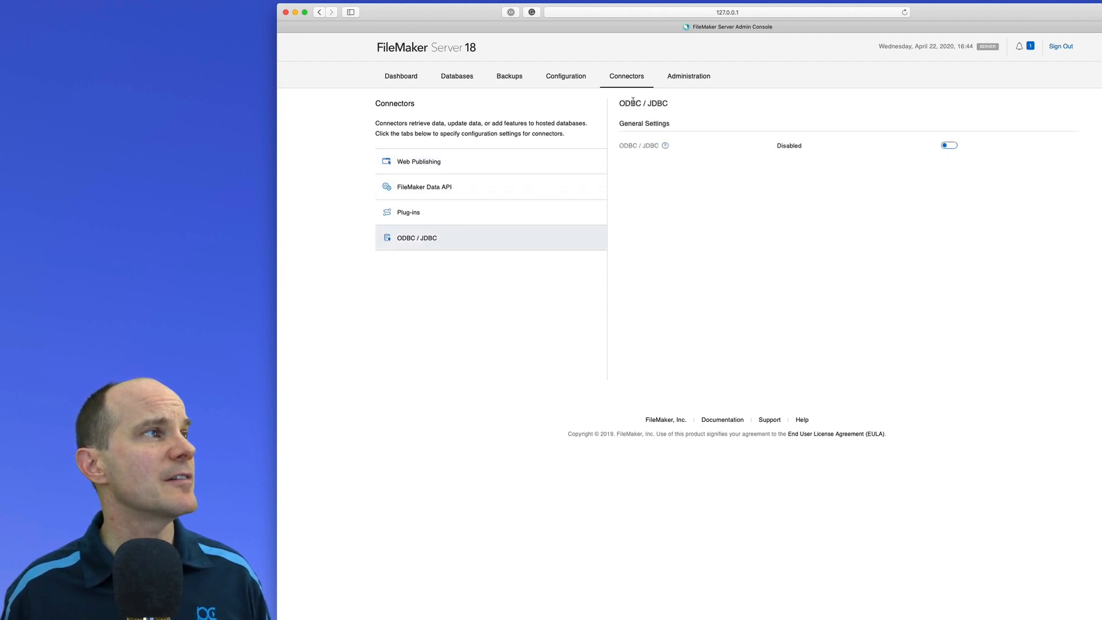
{"action": "left_click", "coordinate": [550, 79]}
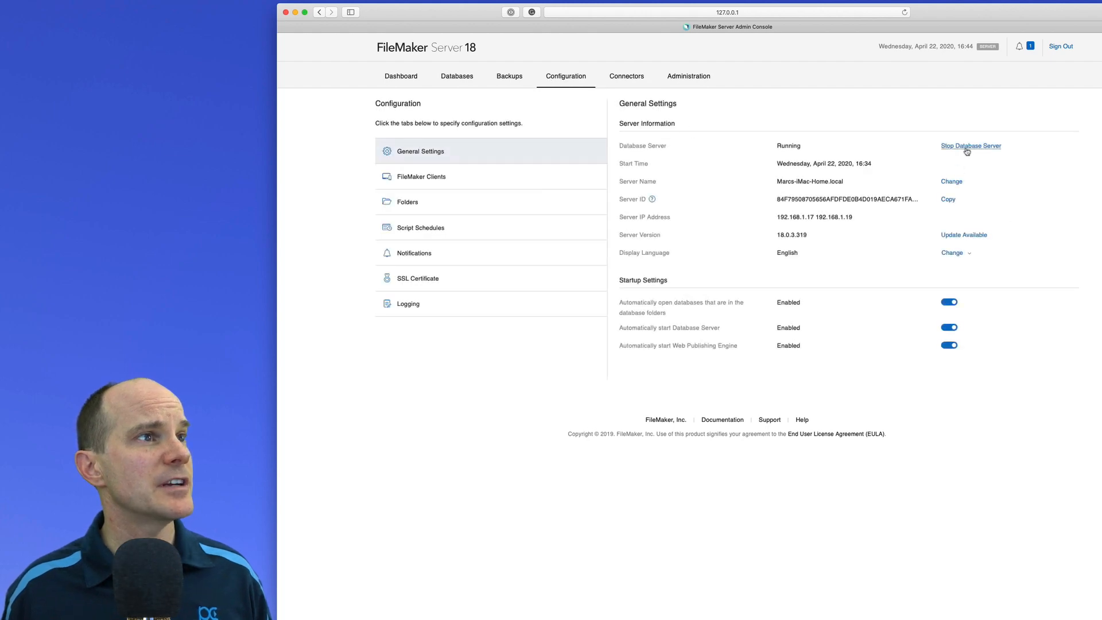
{"action": "left_click", "coordinate": [968, 147]}
{"action": "double_click", "coordinate": [598, 238]}
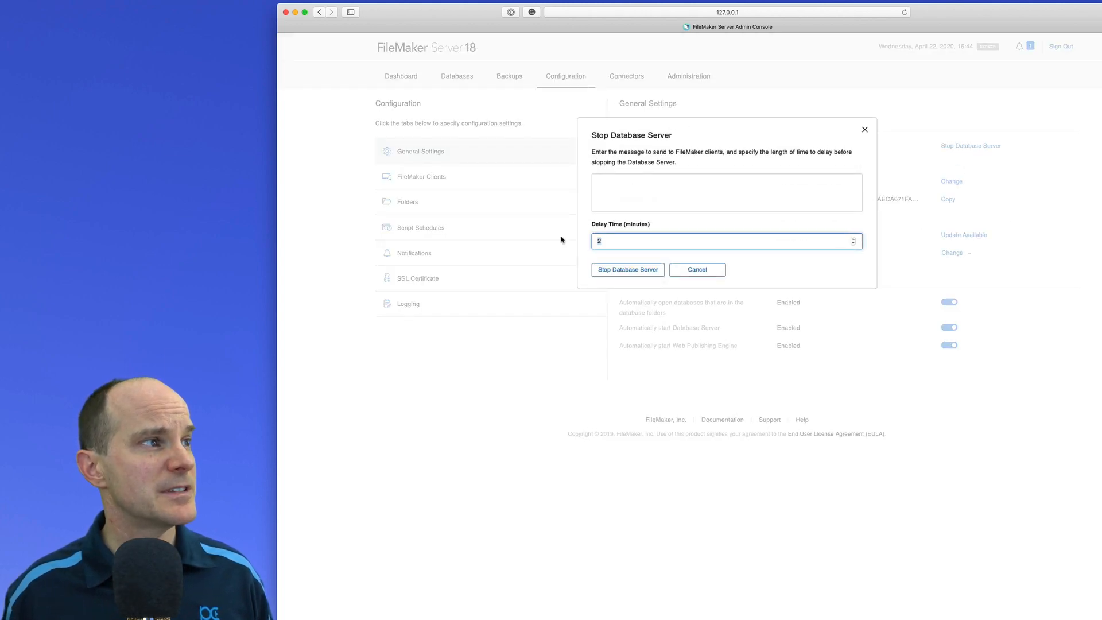
{"action": "type", "text": "0"}
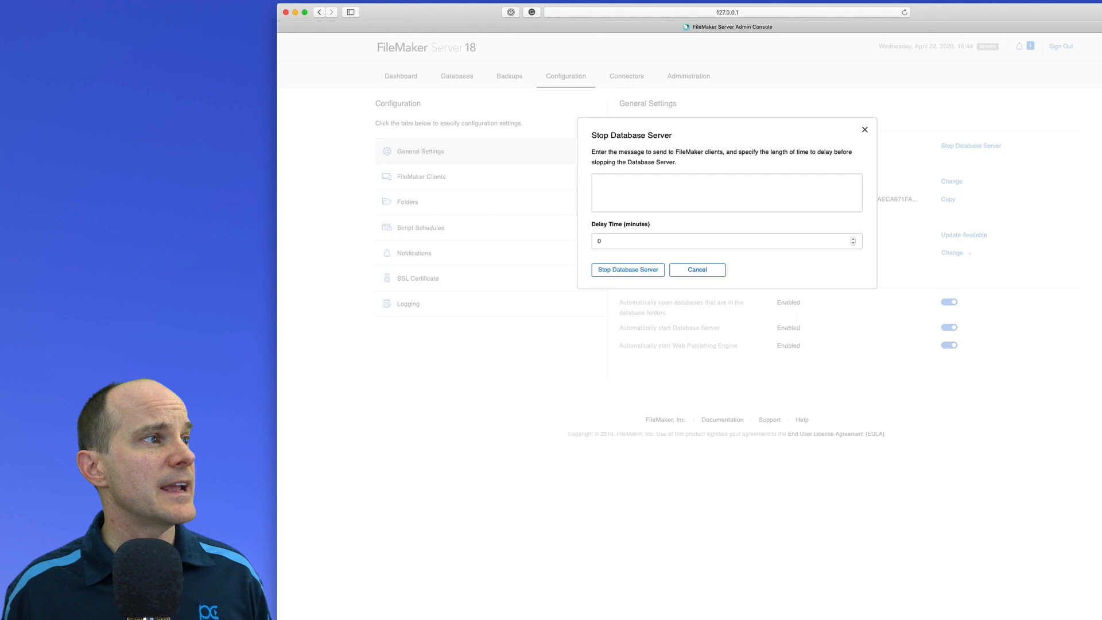
{"action": "left_click", "coordinate": [627, 270]}
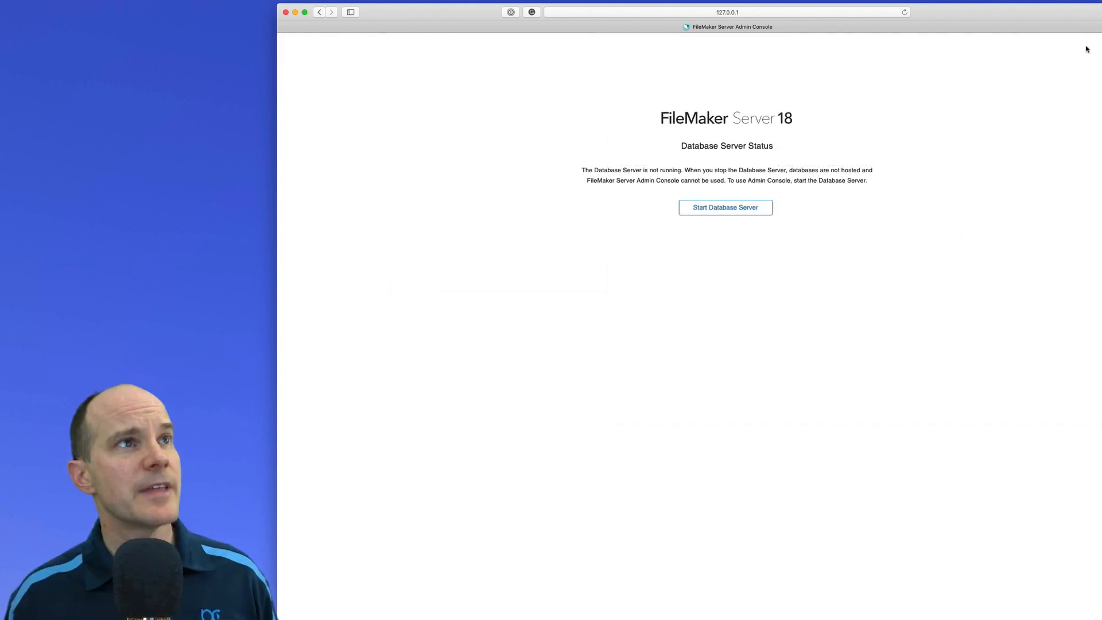
Open fms_updater_18.0.4.dmg from Downloads, run the 18.0.4 Update package, and start signing in to the Admin Console
{"action": "left_click", "coordinate": [1101, 12]}
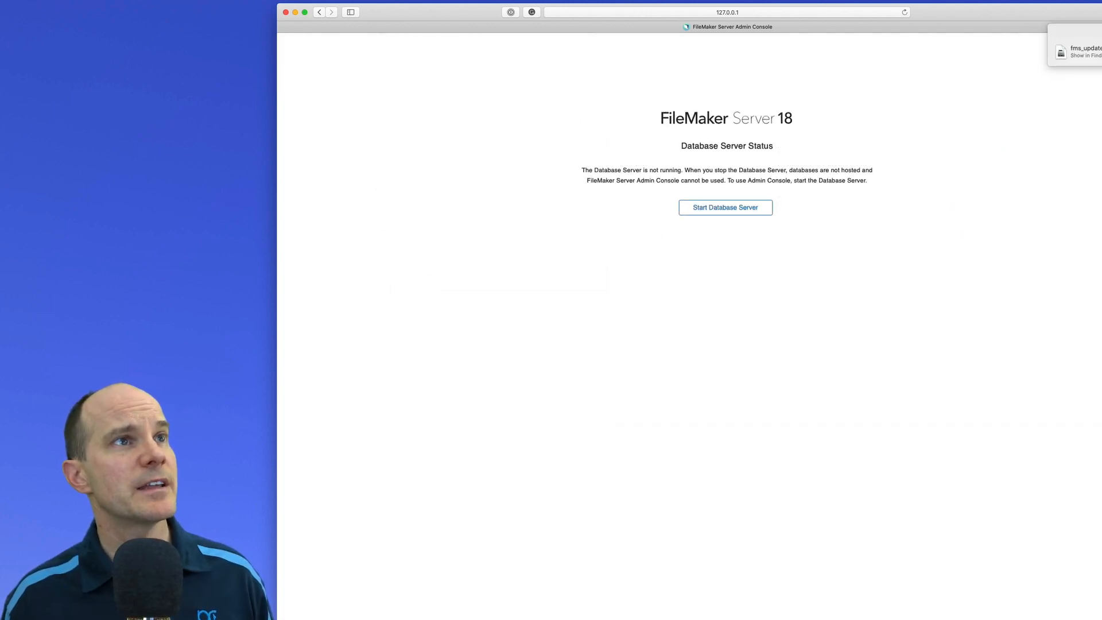
{"action": "left_click", "coordinate": [1101, 51]}
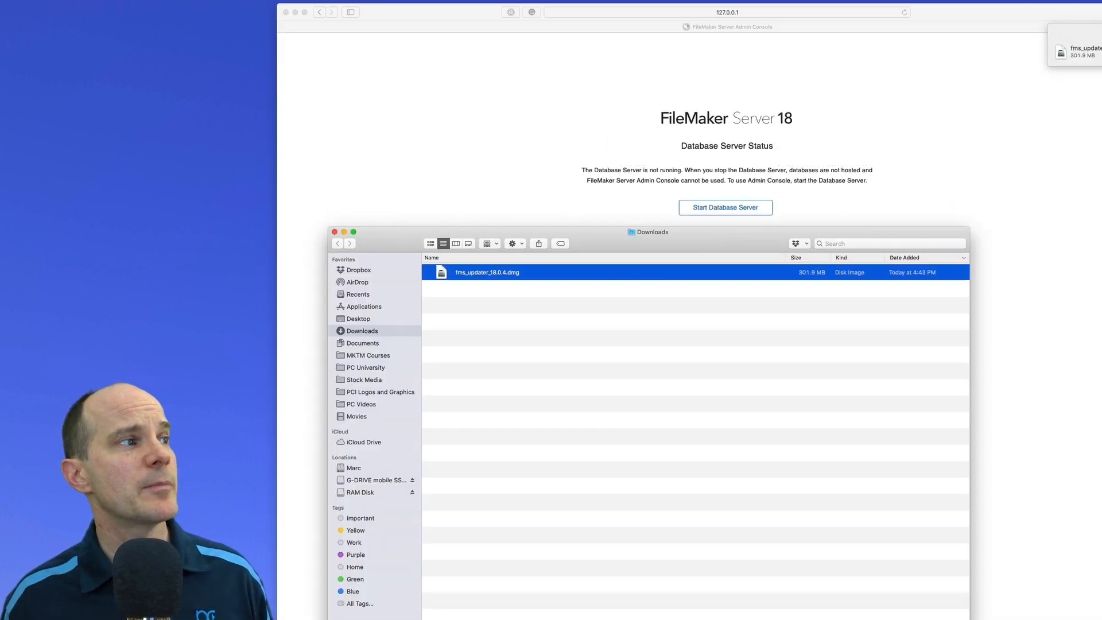
{"action": "double_click", "coordinate": [529, 271]}
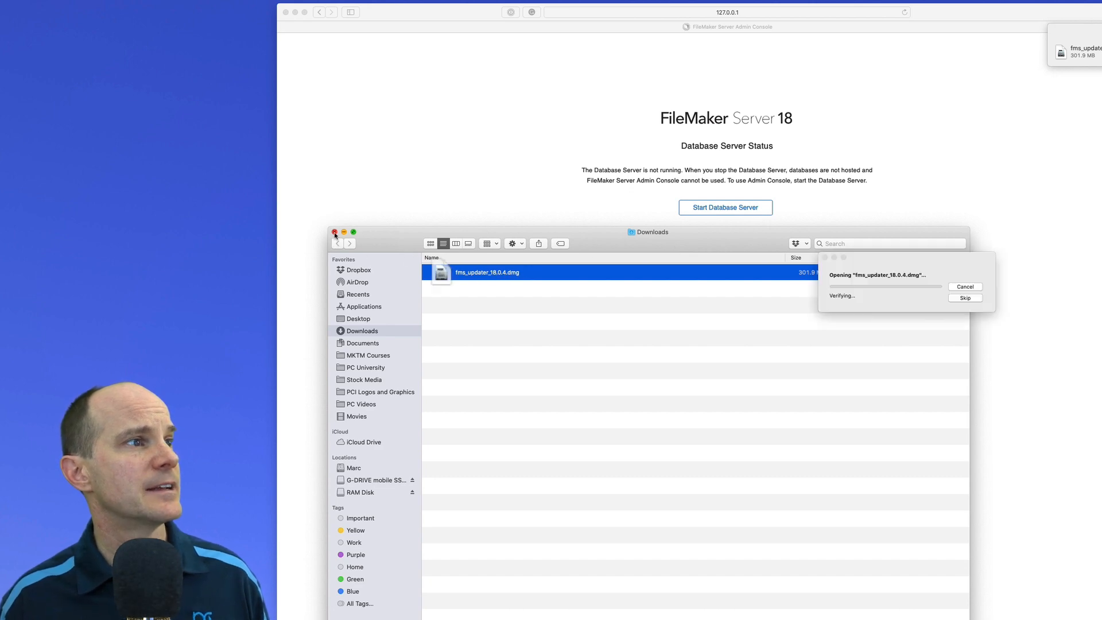
{"action": "left_click", "coordinate": [335, 232]}
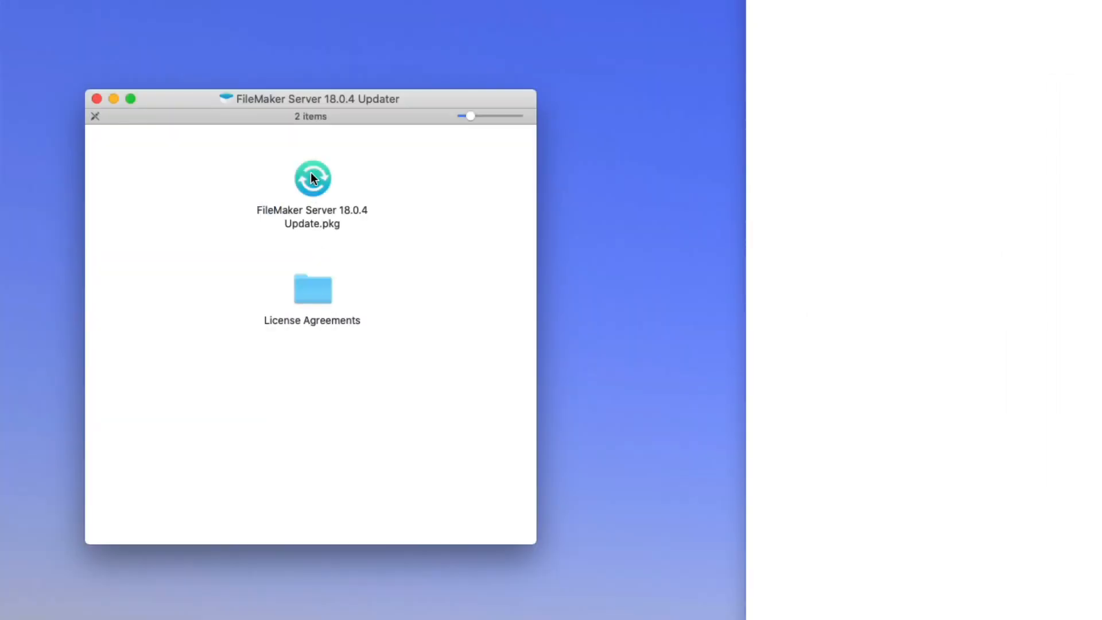
{"action": "double_click", "coordinate": [311, 173]}
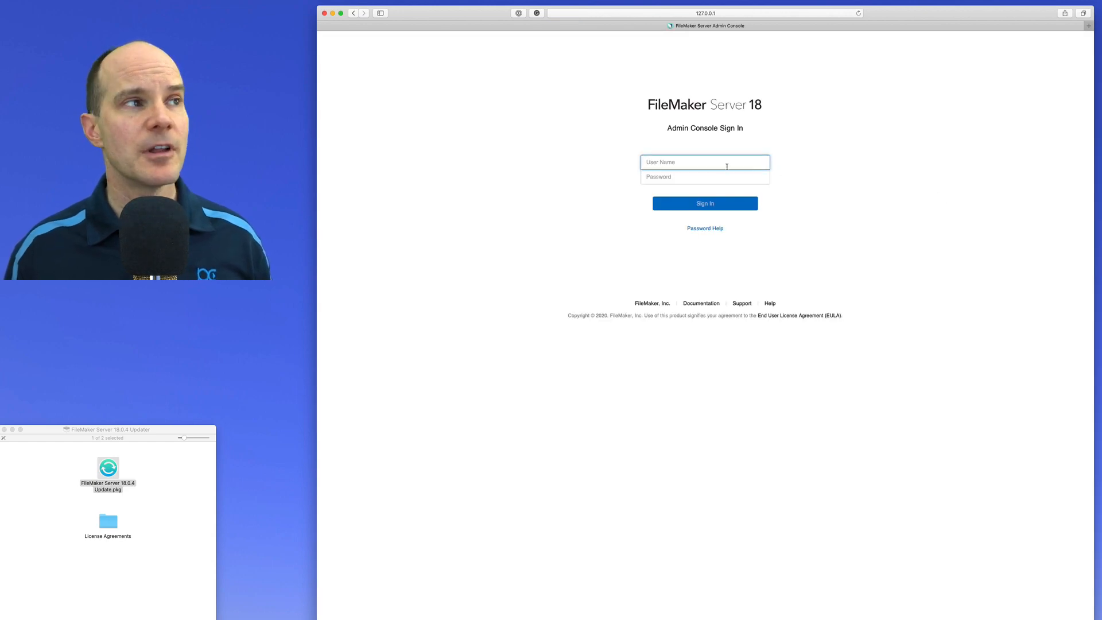
{"action": "type", "text": "admi"}
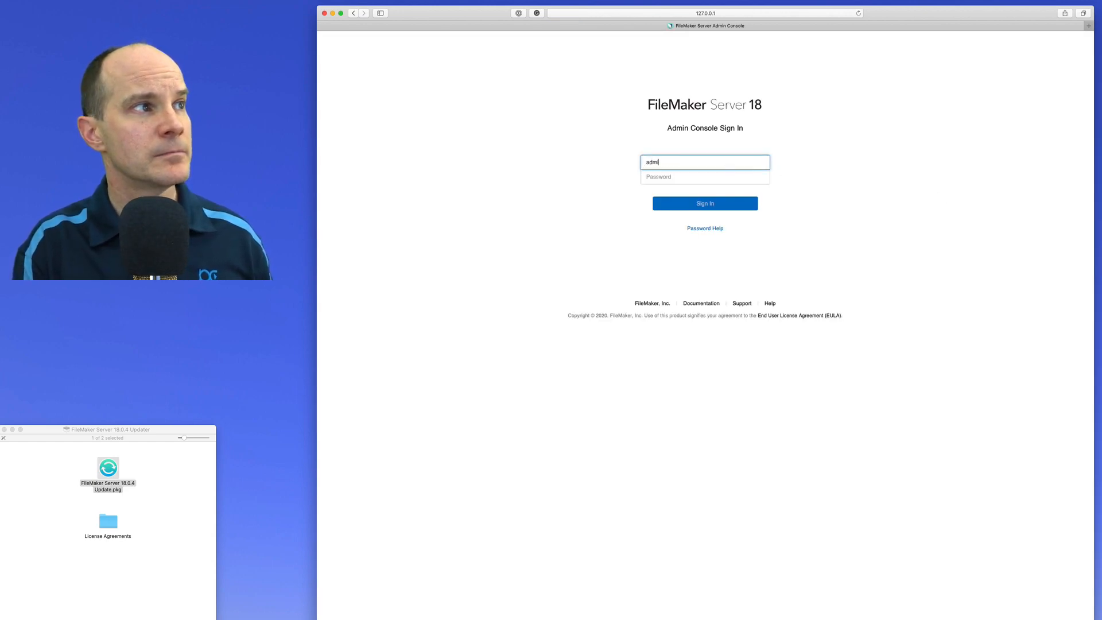